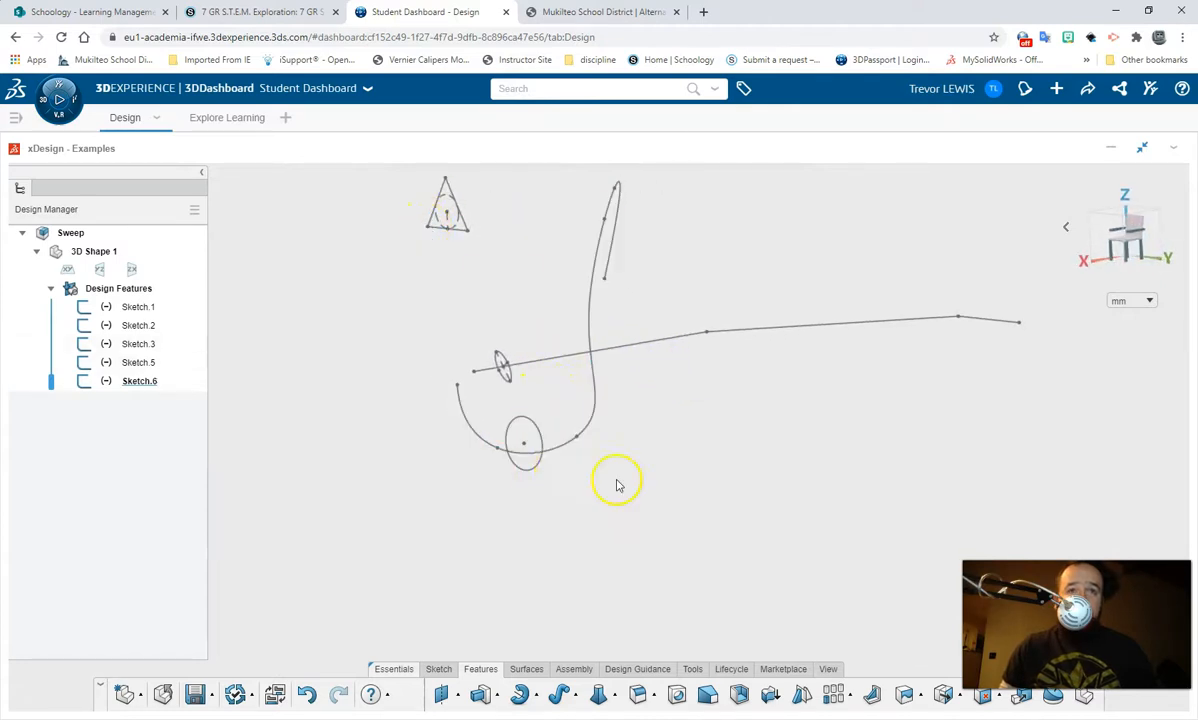
- Start a solid sweep and select the three connected straight lines of Sketch.1 as its path
{"action": "mouse_move", "coordinate": [650, 484]}
{"action": "middle_mouse_down"}
{"action": "mouse_move", "coordinate": [698, 545]}
{"action": "mouse_move", "coordinate": [717, 516]}
{"action": "mouse_move", "coordinate": [523, 397]}
{"action": "mouse_move", "coordinate": [588, 388]}
{"action": "mouse_move", "coordinate": [548, 356]}
{"action": "mouse_move", "coordinate": [543, 432]}
{"action": "mouse_move", "coordinate": [588, 460]}
{"action": "mouse_move", "coordinate": [471, 455]}
{"action": "mouse_move", "coordinate": [588, 457]}
{"action": "mouse_move", "coordinate": [620, 484]}
{"action": "mouse_move", "coordinate": [631, 535]}
{"action": "middle_mouse_up"}
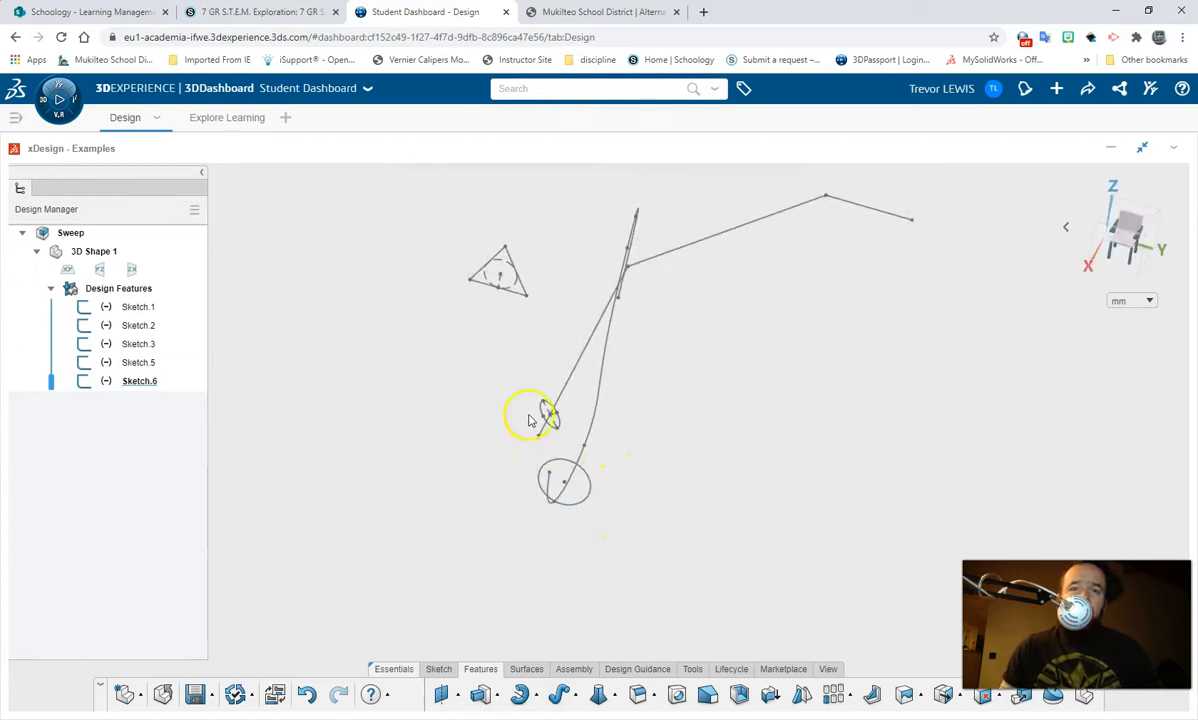
{"action": "scroll", "coordinate": [534, 415], "scroll_direction": "up", "scroll_amount": 2}
{"action": "scroll", "coordinate": [562, 428], "scroll_direction": "down", "scroll_amount": 3}
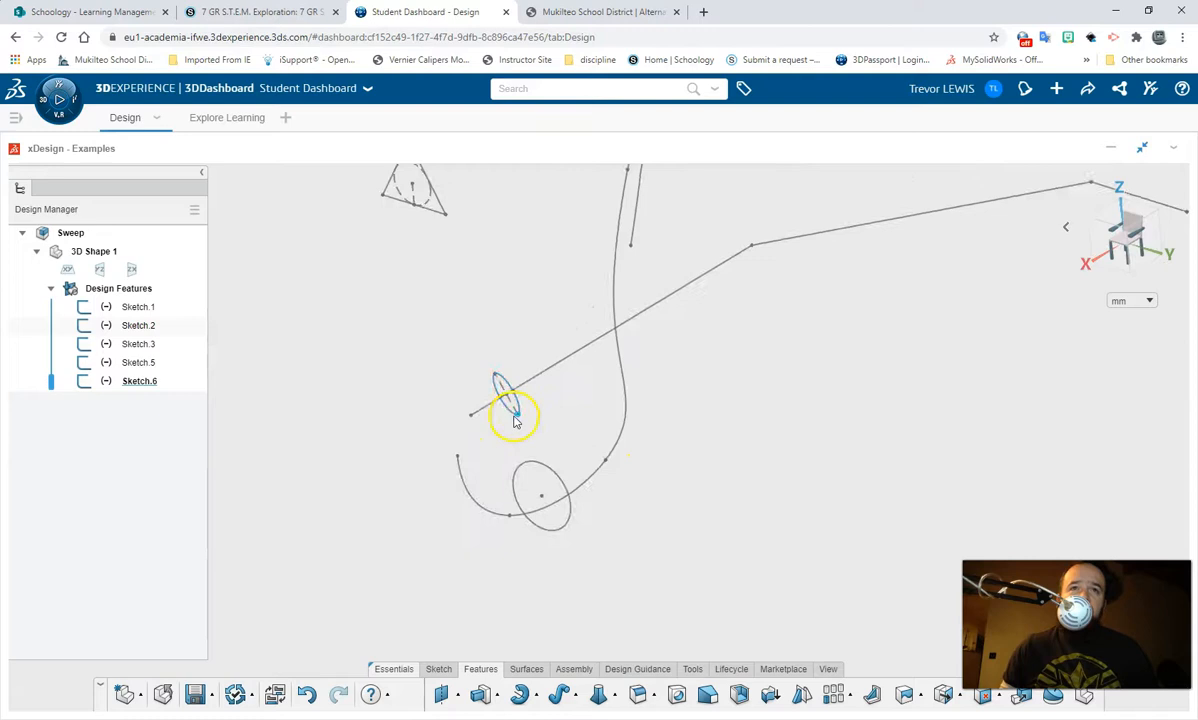
{"action": "mouse_move", "coordinate": [530, 355]}
{"action": "middle_mouse_down"}
{"action": "mouse_move", "coordinate": [472, 432]}
{"action": "mouse_move", "coordinate": [510, 394]}
{"action": "mouse_move", "coordinate": [558, 390]}
{"action": "mouse_move", "coordinate": [497, 403]}
{"action": "mouse_move", "coordinate": [503, 374]}
{"action": "mouse_move", "coordinate": [556, 362]}
{"action": "middle_mouse_up"}
{"action": "mouse_move", "coordinate": [571, 425]}
{"action": "middle_mouse_down"}
{"action": "mouse_move", "coordinate": [606, 408]}
{"action": "mouse_move", "coordinate": [562, 400]}
{"action": "middle_mouse_up"}
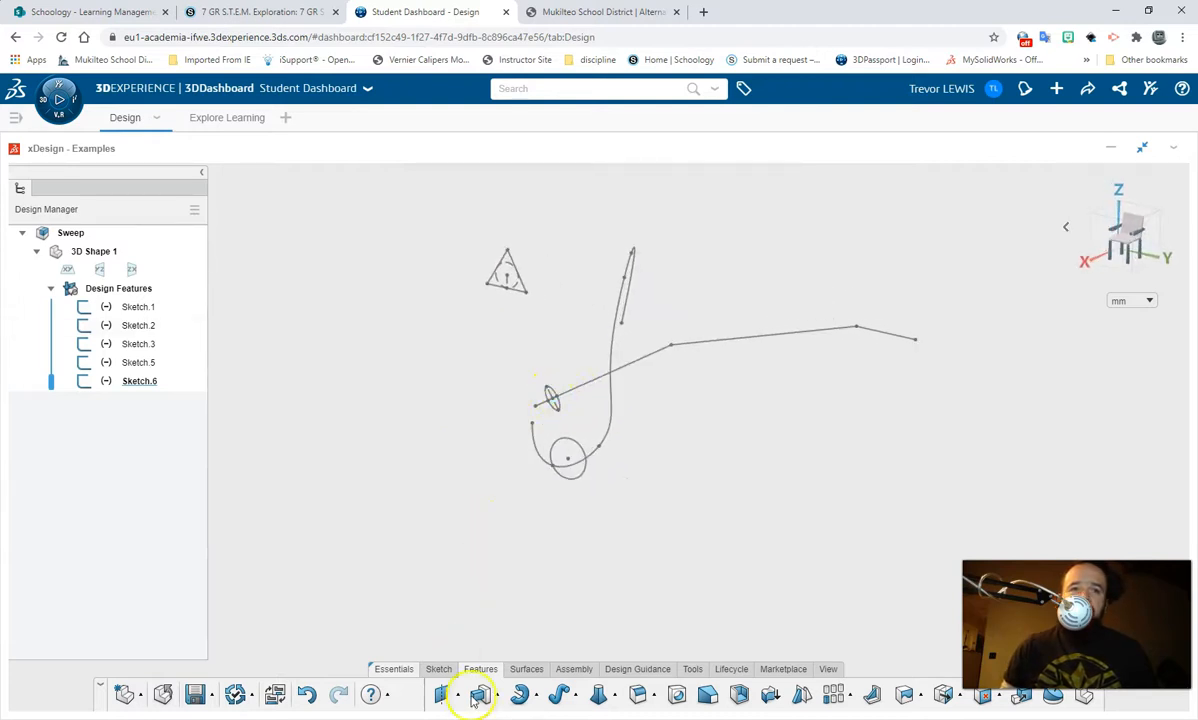
{"action": "left_click", "coordinate": [562, 702]}
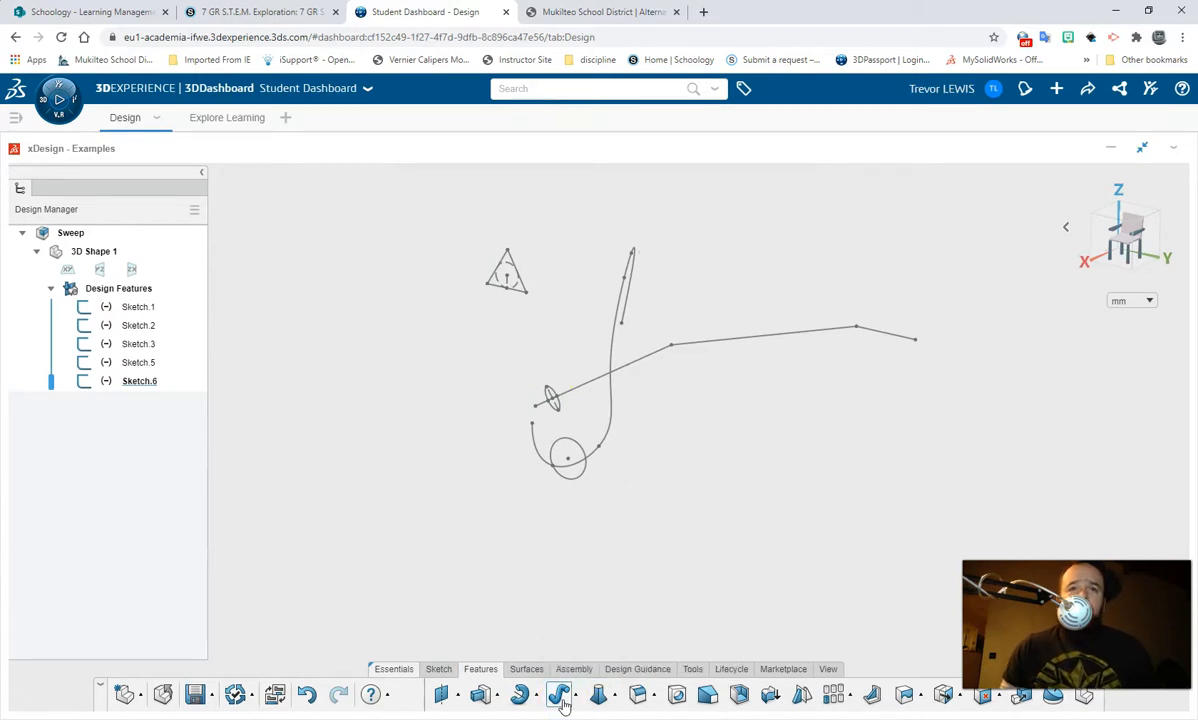
{"action": "left_click", "coordinate": [348, 349]}
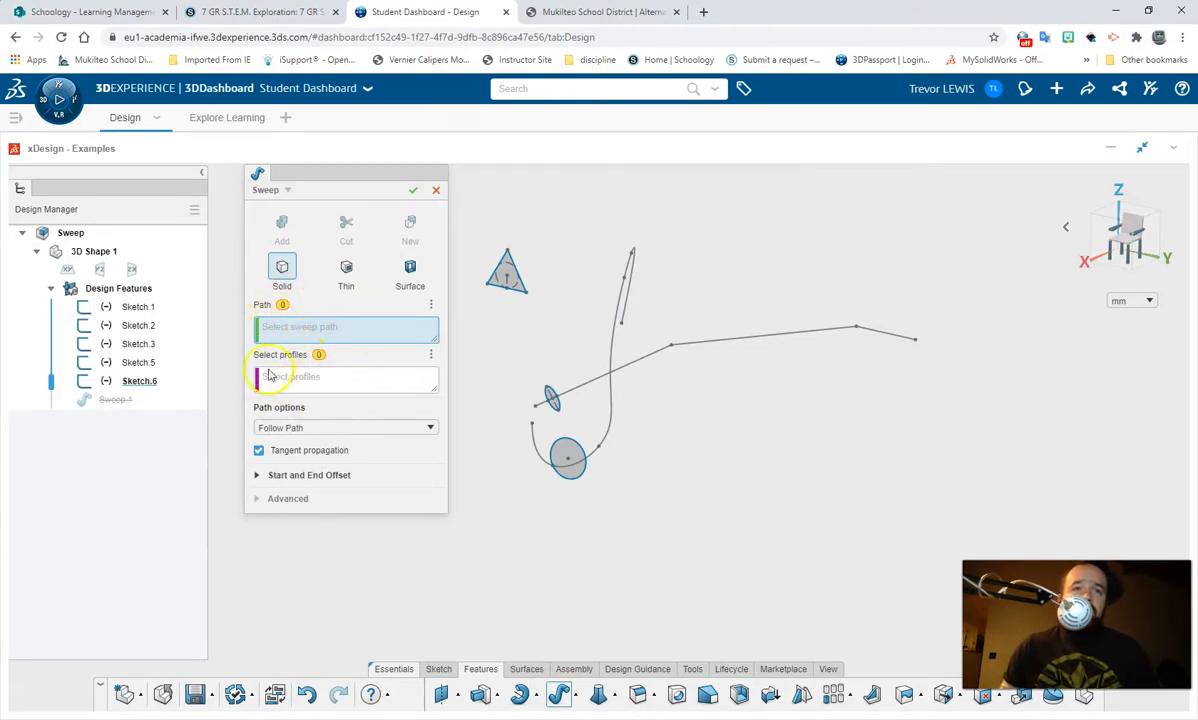
{"action": "left_click", "coordinate": [597, 389]}
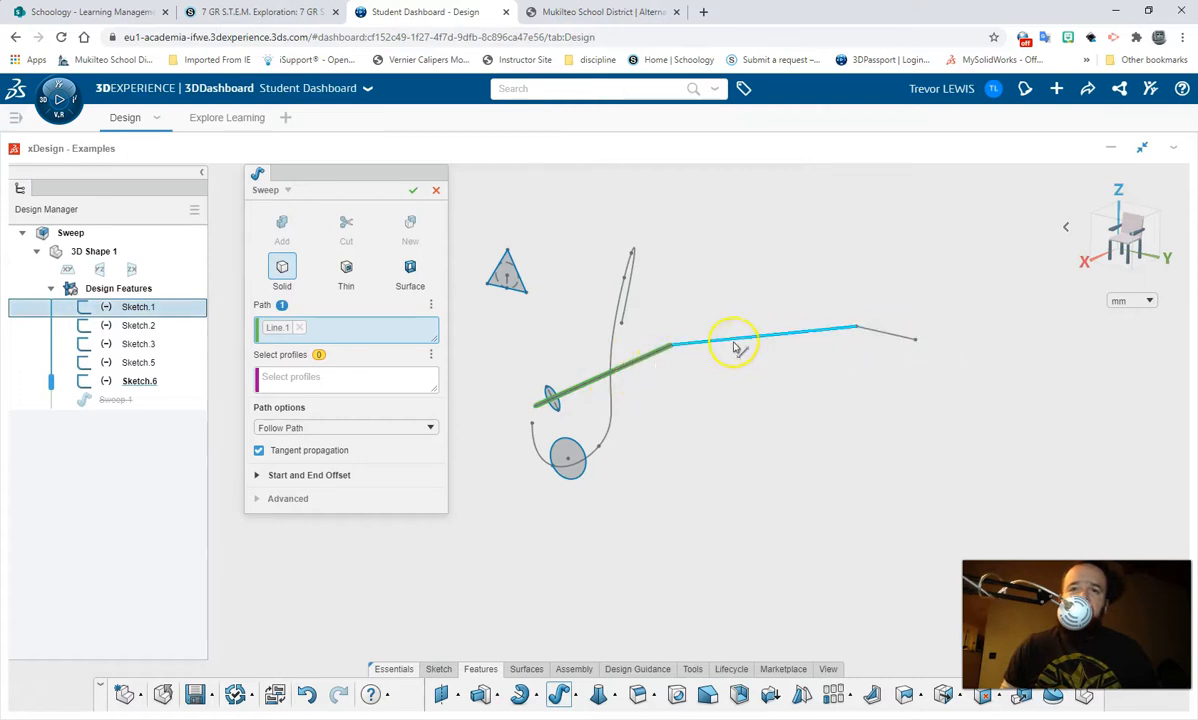
{"action": "left_click", "coordinate": [840, 333]}
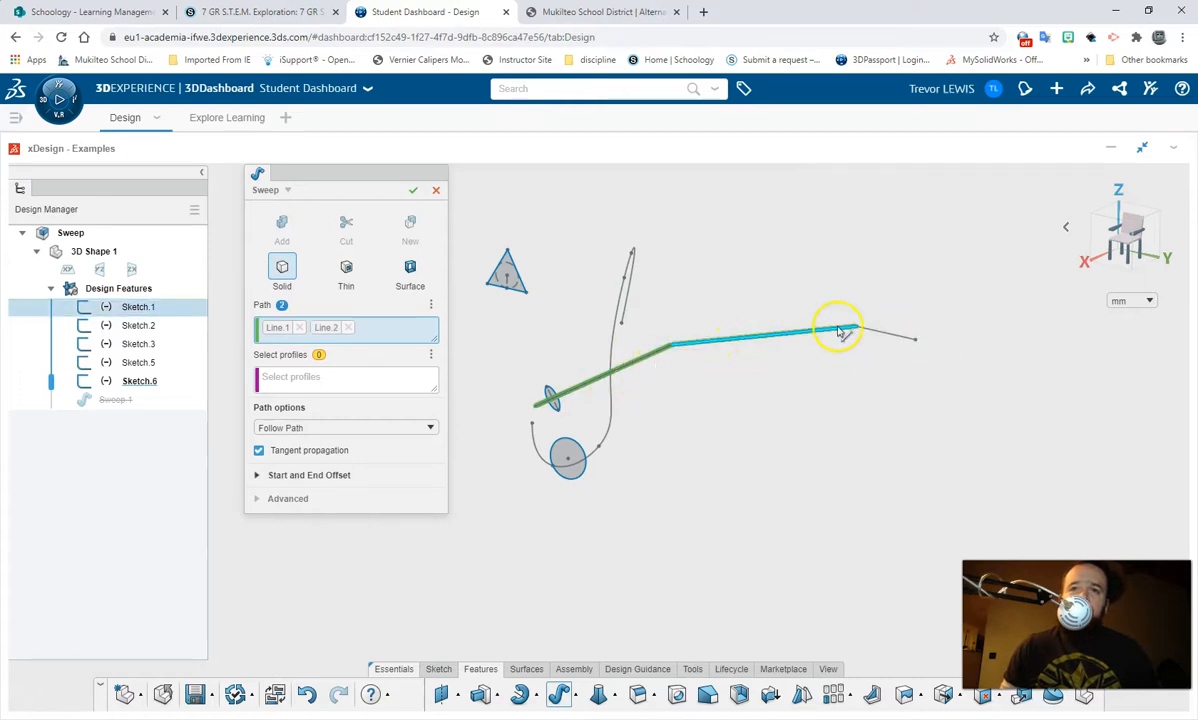
{"action": "left_click", "coordinate": [887, 337]}
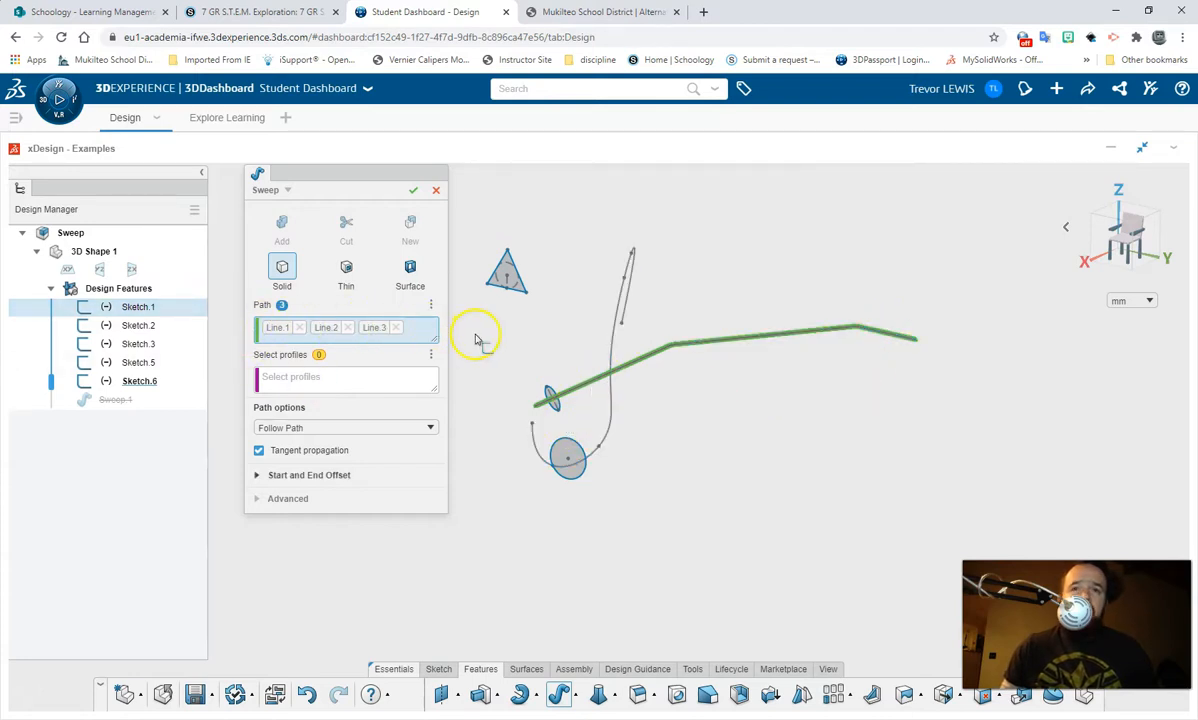
- Select the small circle crossing the straight-line path as the sweep profile
{"action": "left_click", "coordinate": [292, 384]}
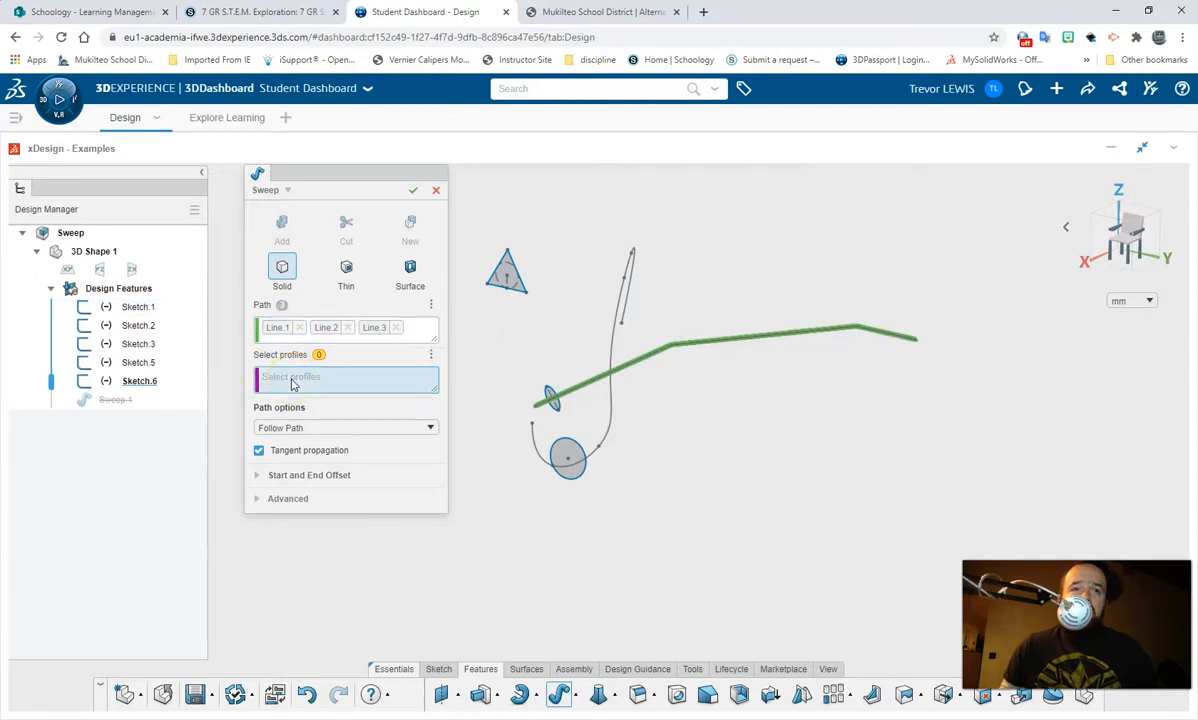
{"action": "scroll", "coordinate": [553, 401], "scroll_direction": "up", "scroll_amount": 5}
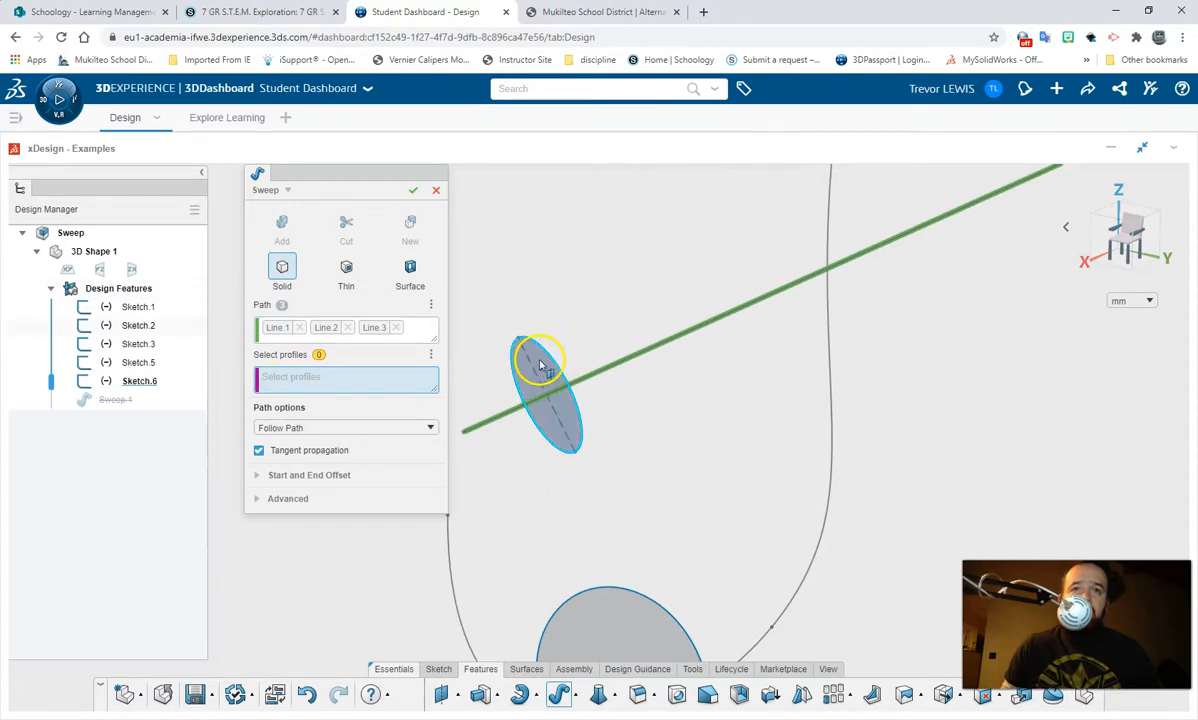
{"action": "left_click", "coordinate": [540, 366]}
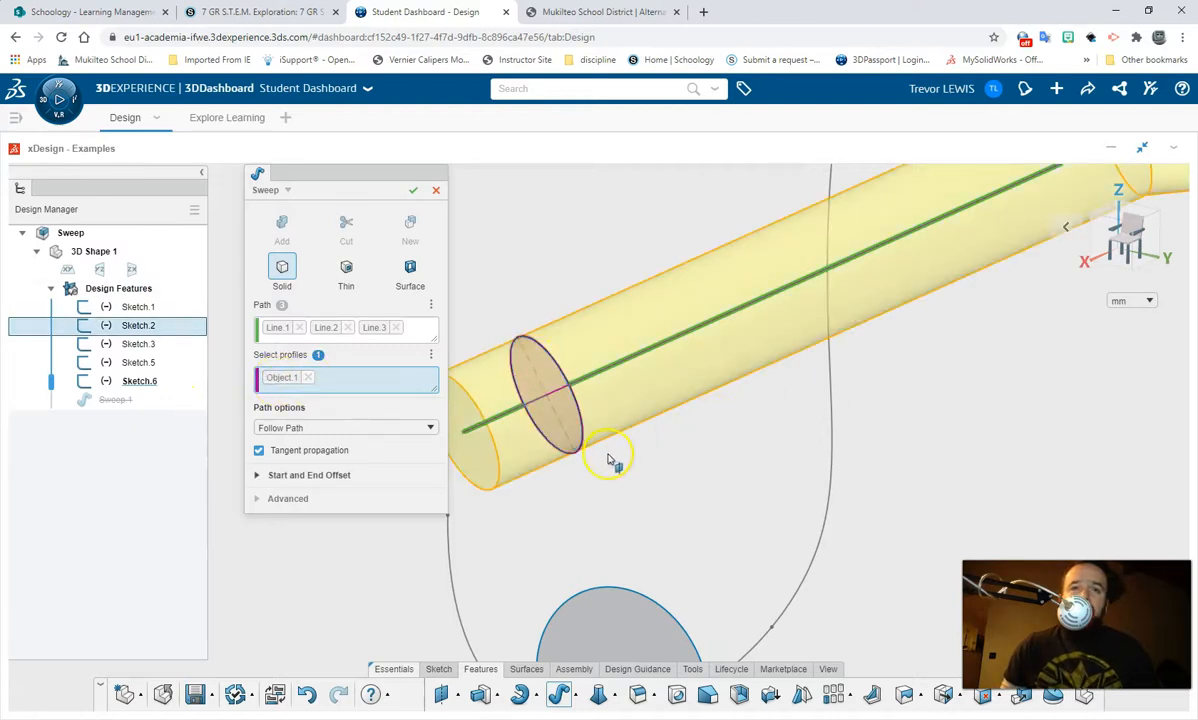
{"action": "scroll", "coordinate": [607, 459], "scroll_direction": "up", "scroll_amount": 5}
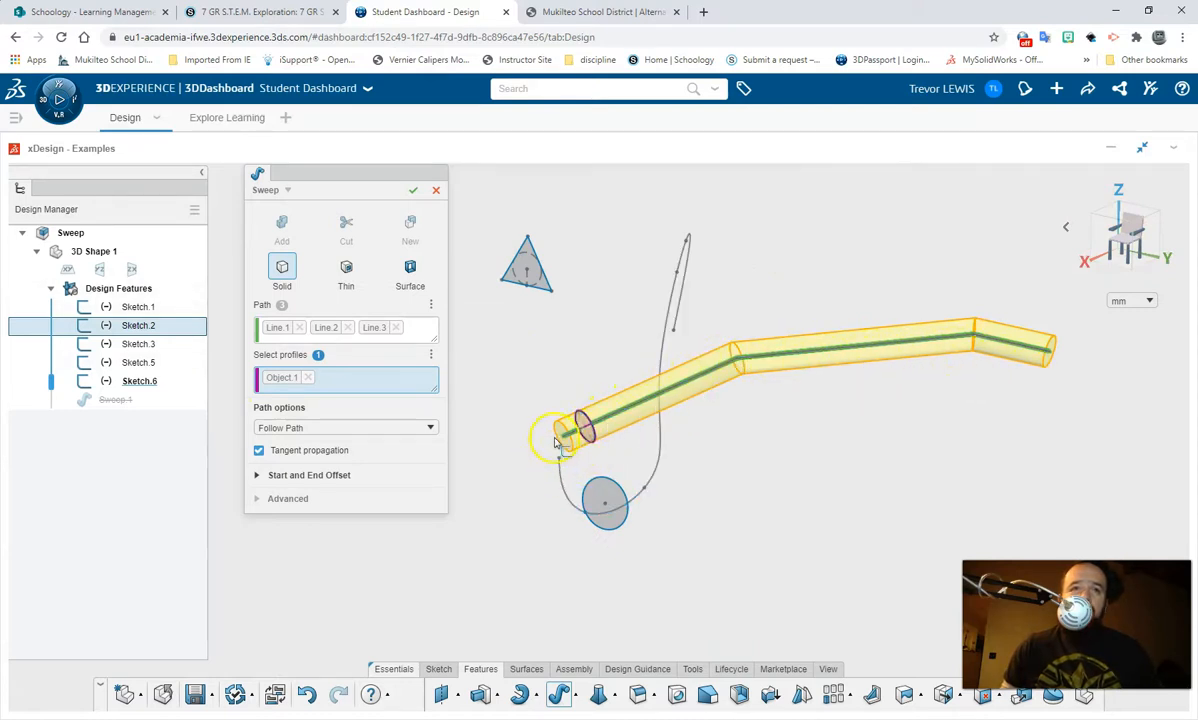
- Review the sweep's start and end offset and advanced settings, and create the solid circular sweep
{"action": "left_click", "coordinate": [258, 476]}
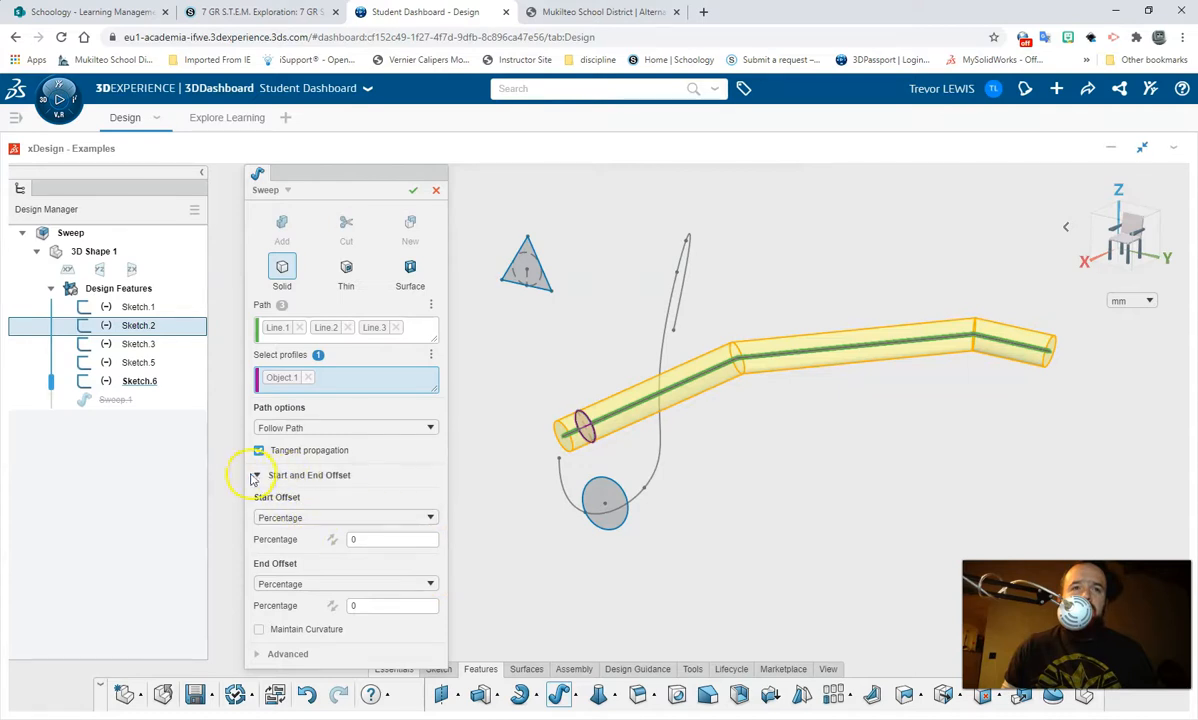
{"action": "left_click", "coordinate": [257, 477]}
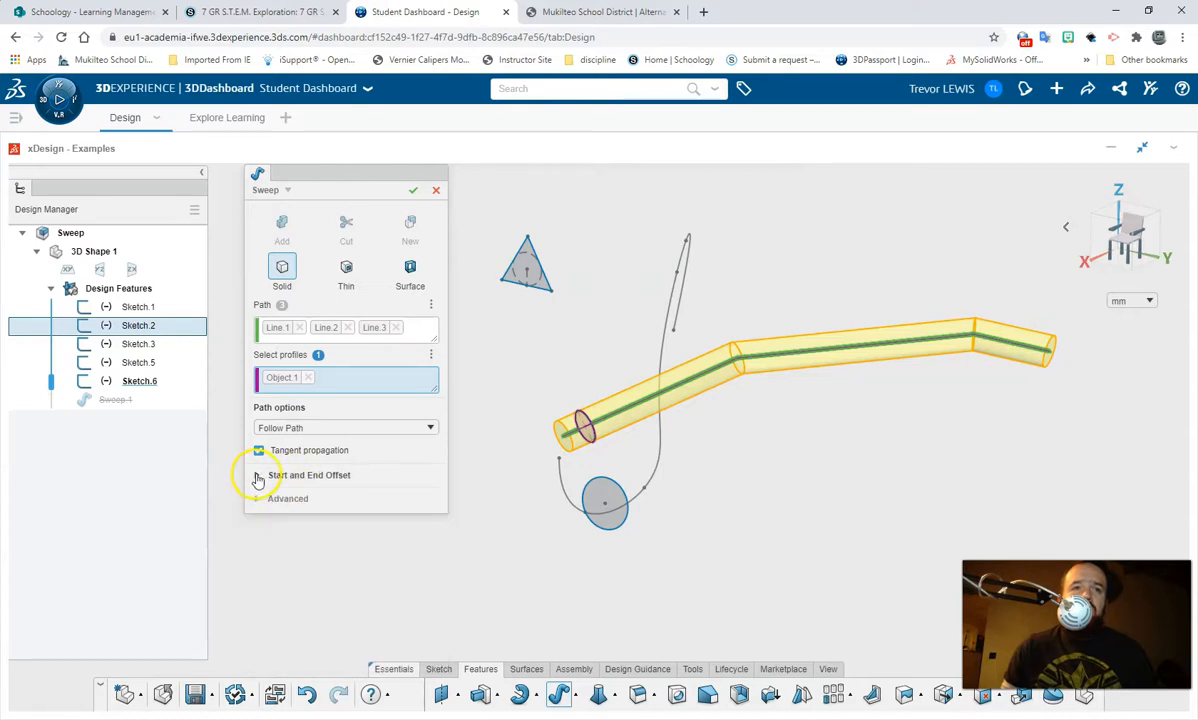
{"action": "left_click", "coordinate": [258, 500]}
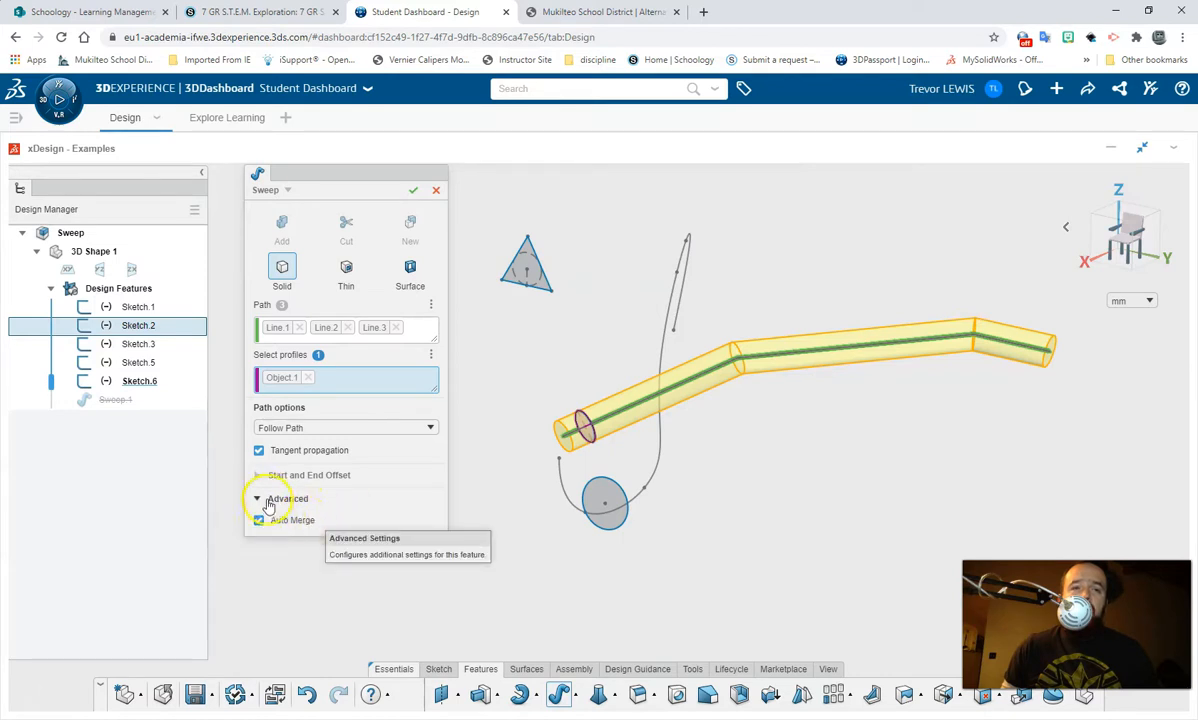
{"action": "left_click", "coordinate": [257, 500]}
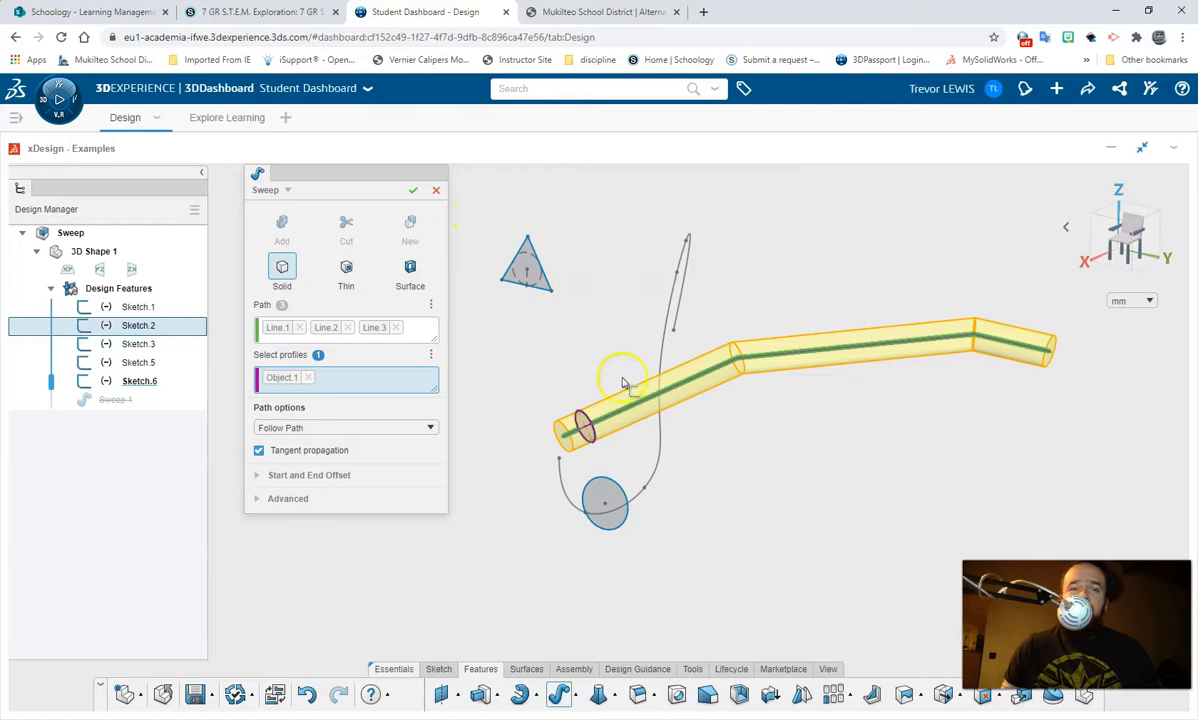
{"action": "mouse_move", "coordinate": [711, 409]}
{"action": "middle_mouse_down"}
{"action": "mouse_move", "coordinate": [802, 401]}
{"action": "mouse_move", "coordinate": [700, 422]}
{"action": "middle_mouse_up"}
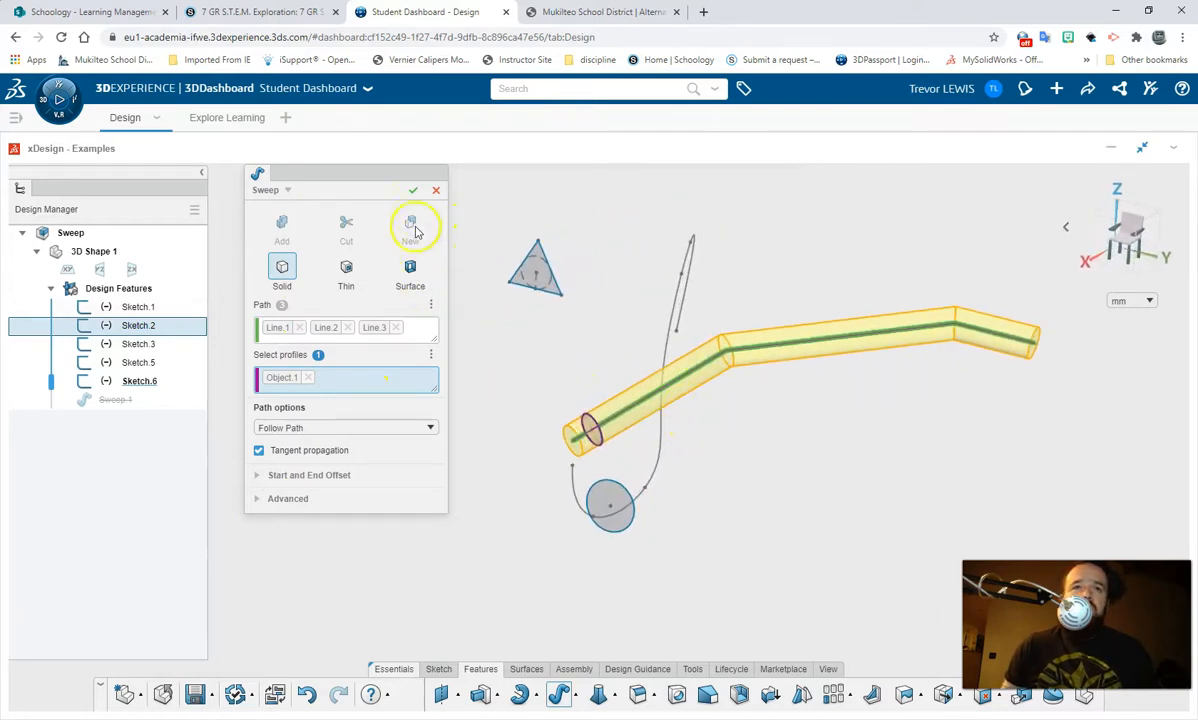
{"action": "left_click", "coordinate": [413, 192]}
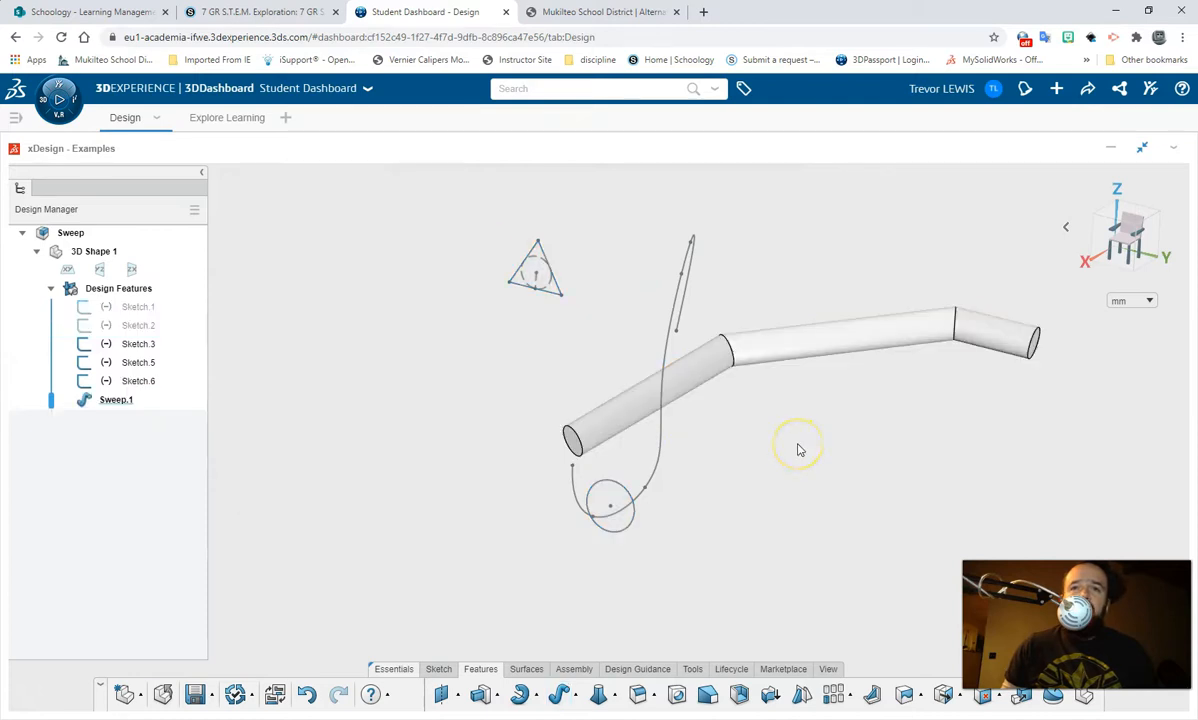
{"action": "middle_click_drag", "start_coordinate": [800, 450], "coordinate": [743, 458]}
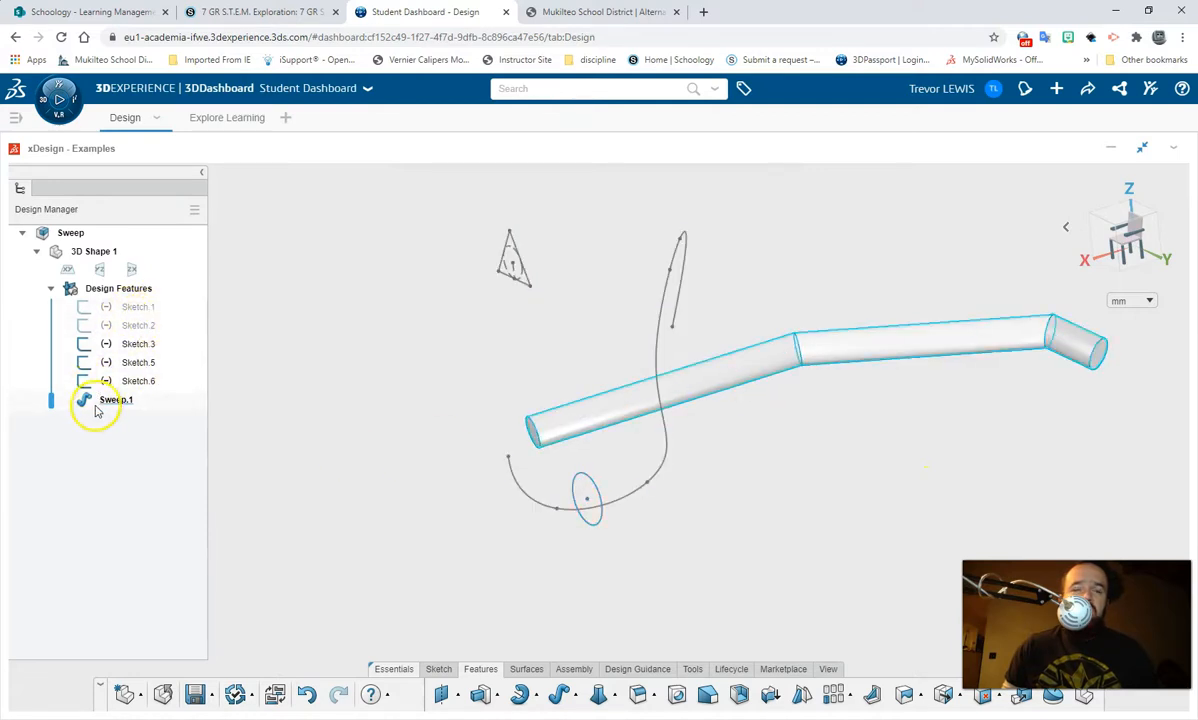
{"action": "left_click", "coordinate": [126, 309]}
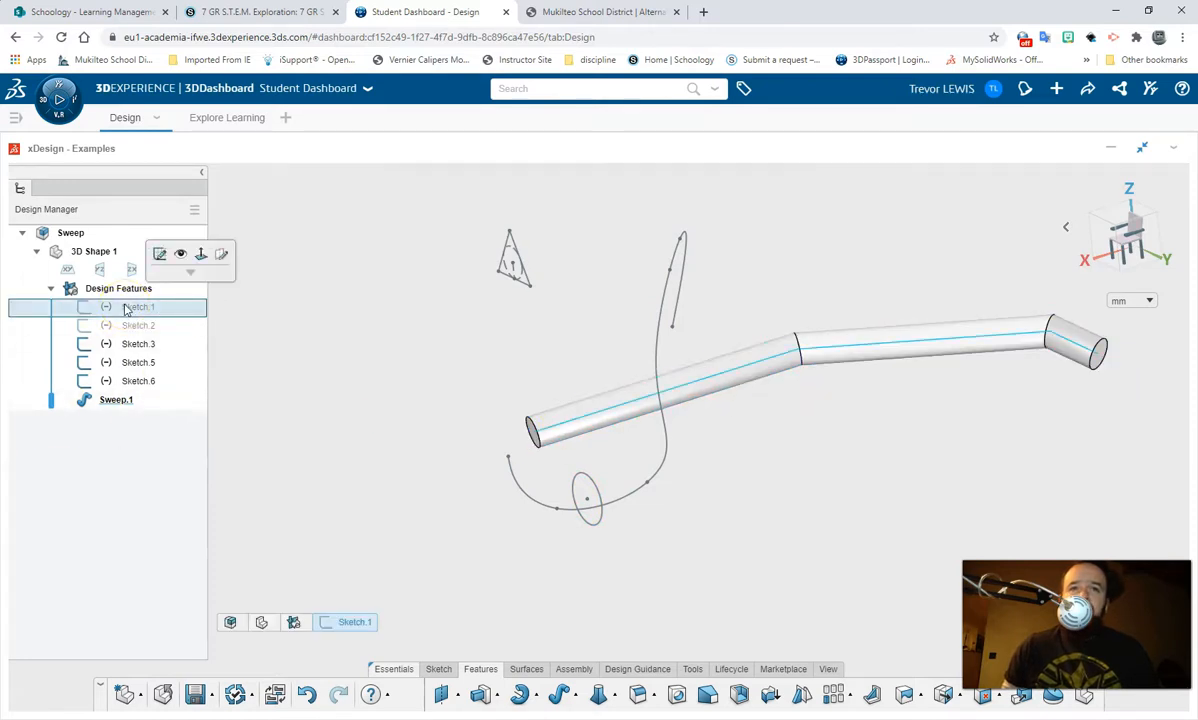
{"action": "left_click", "coordinate": [562, 700]}
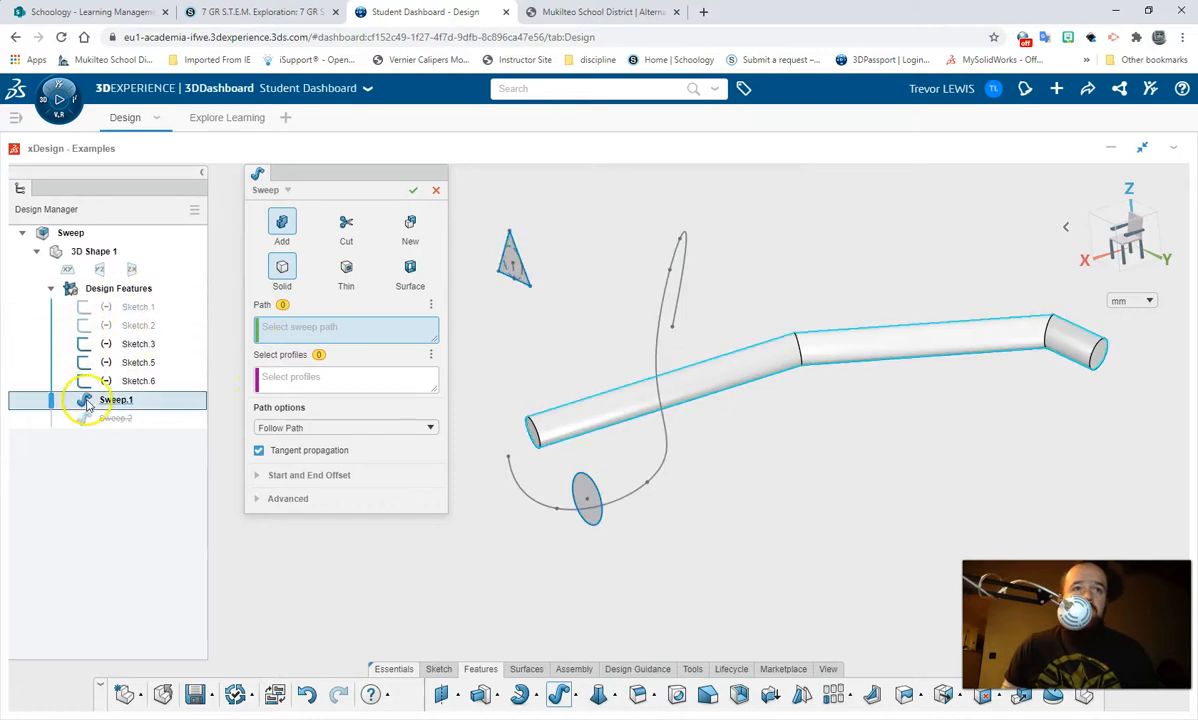
{"action": "left_click", "coordinate": [436, 190]}
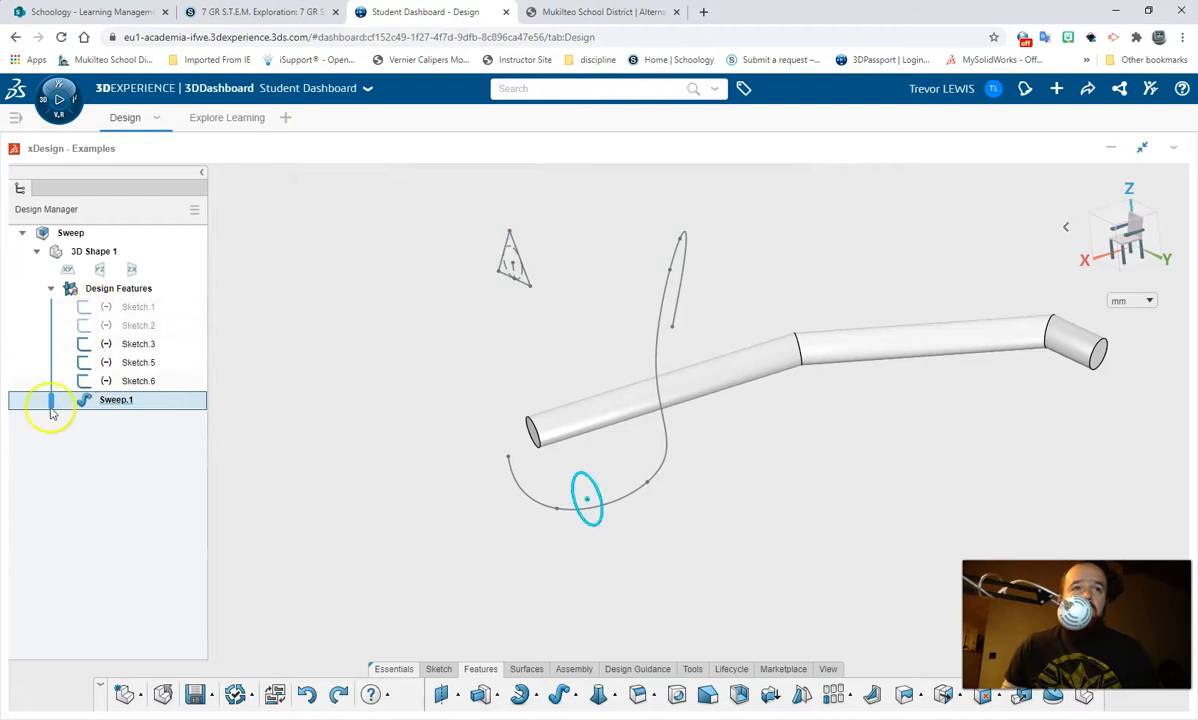
- Open Sketch.1, select all three of its lines, and start a second solid sweep with them
{"action": "left_click", "coordinate": [136, 308]}
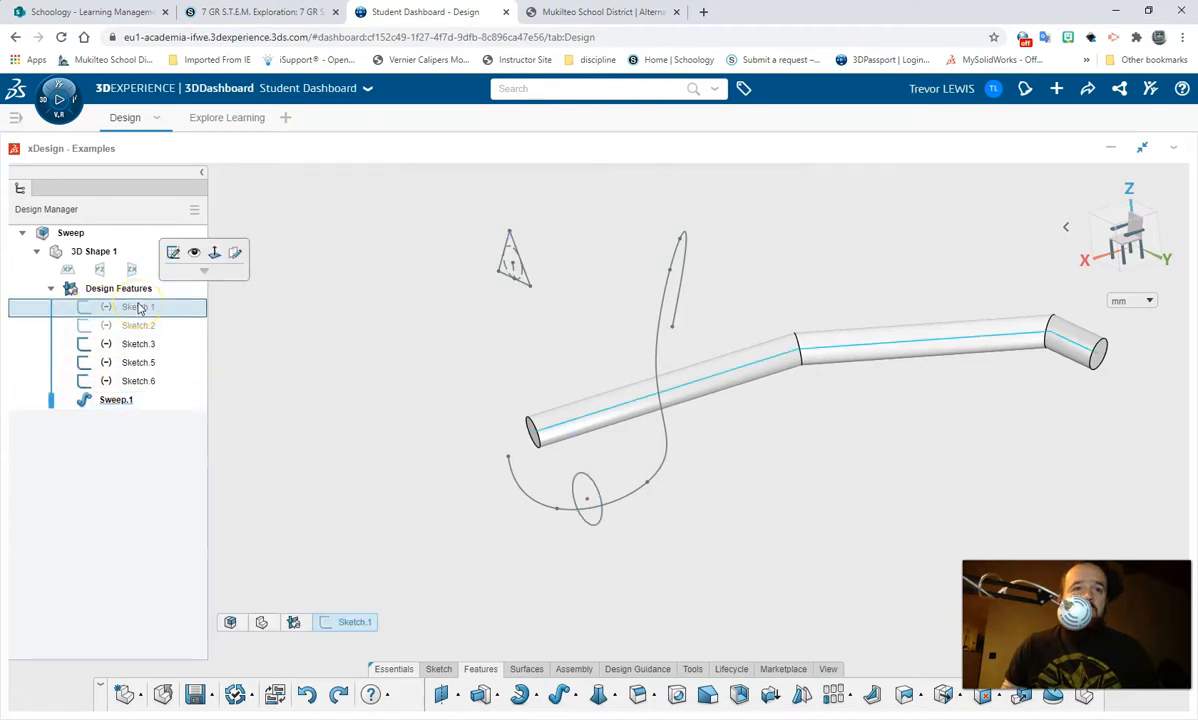
{"action": "double_click", "coordinate": [138, 308]}
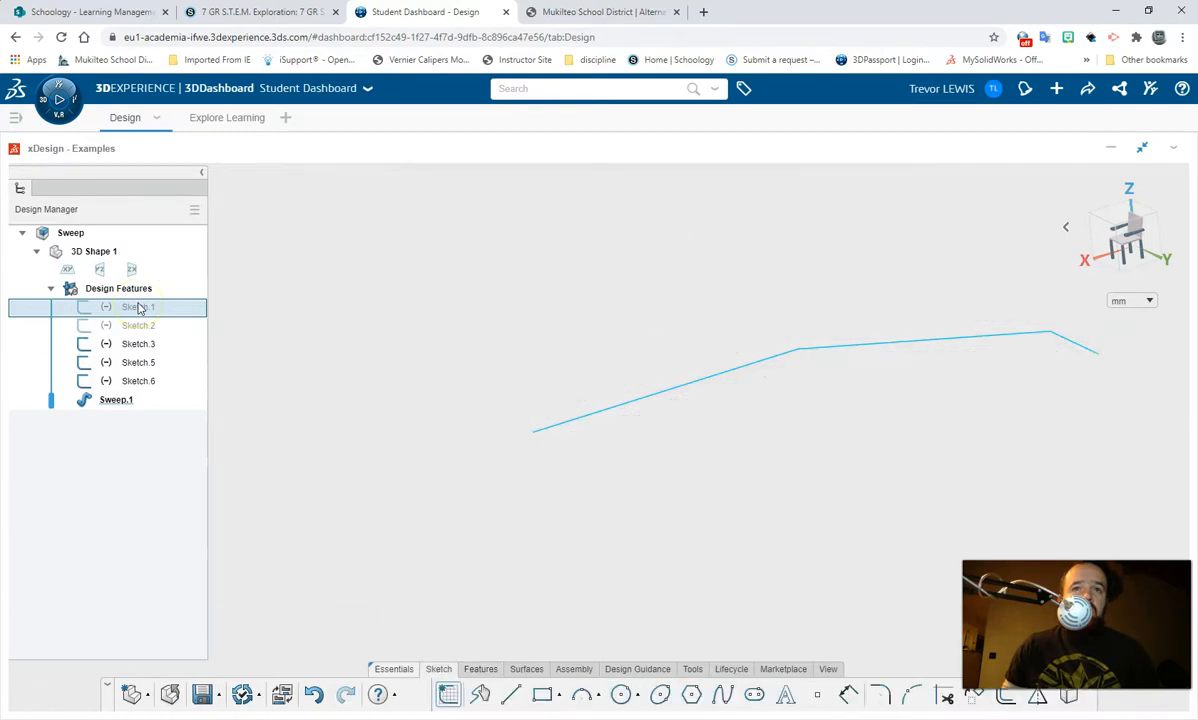
{"action": "left_click", "coordinate": [295, 320]}
{"action": "left_click", "coordinate": [652, 402]}
{"action": "left_click", "coordinate": [492, 497]}
{"action": "left_click_drag", "start_coordinate": [1127, 262], "coordinate": [1136, 264]}
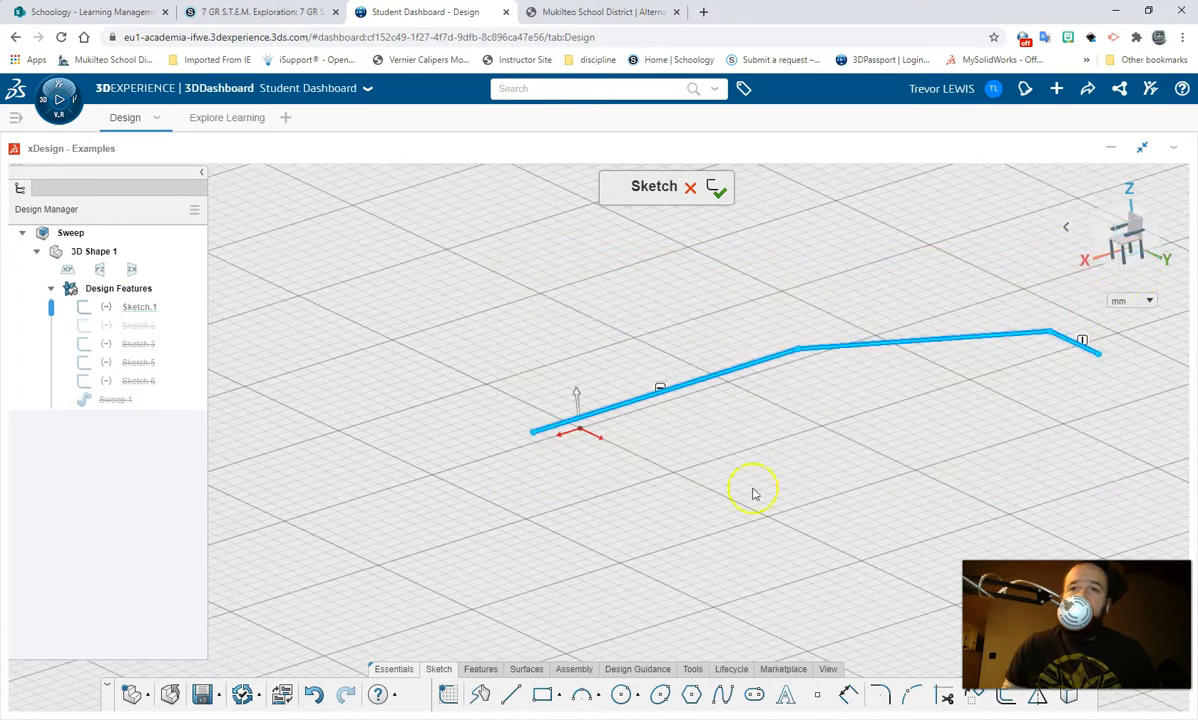
{"action": "left_click", "coordinate": [478, 668]}
{"action": "left_click", "coordinate": [560, 697]}
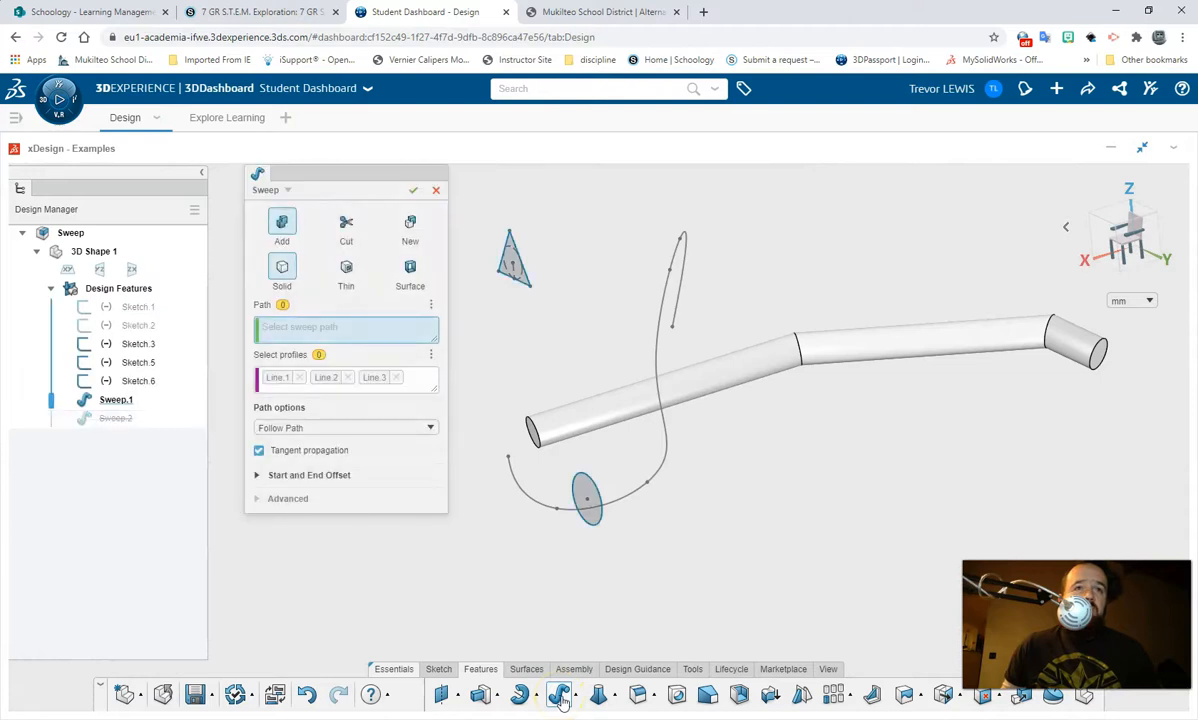
- Move Line.1, Line.2 and Line.3 from the sweep's profile selection to its path selection
{"action": "mouse_move", "coordinate": [280, 379]}
{"action": "left_mouse_down"}
{"action": "mouse_move", "coordinate": [280, 328]}
{"action": "mouse_move", "coordinate": [406, 327]}
{"action": "mouse_move", "coordinate": [231, 338]}
{"action": "mouse_move", "coordinate": [395, 333]}
{"action": "left_mouse_up"}
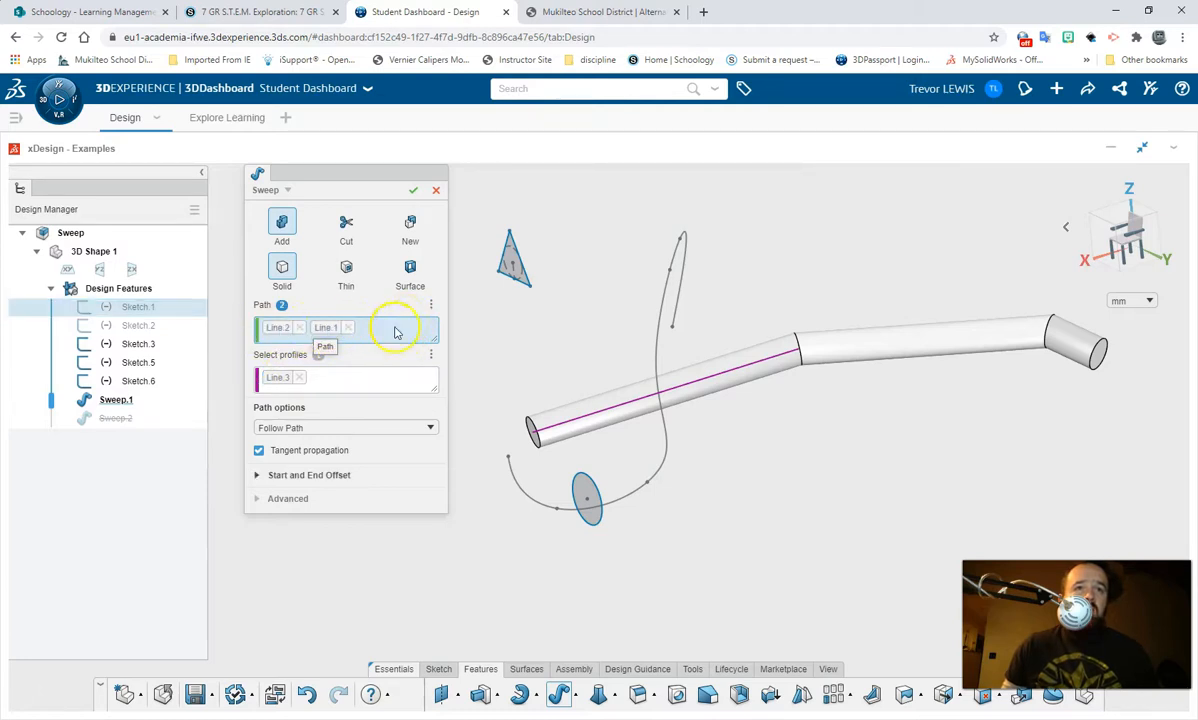
{"action": "left_click_drag", "start_coordinate": [289, 380], "coordinate": [267, 325]}
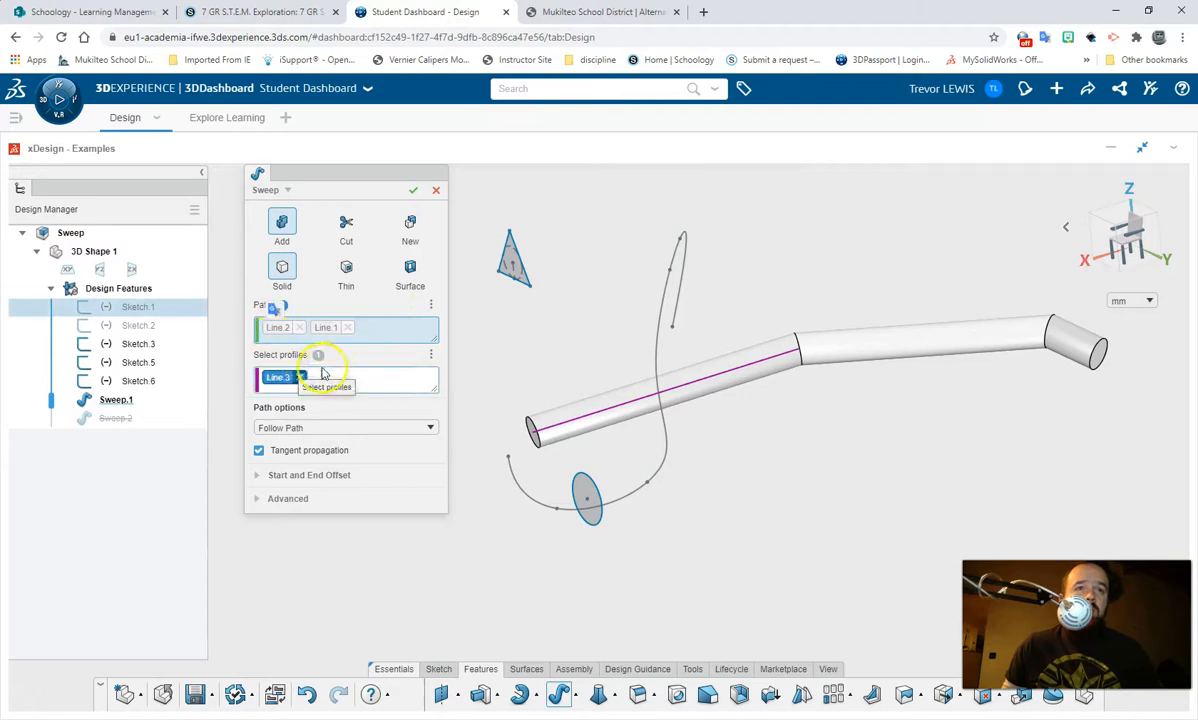
{"action": "left_click", "coordinate": [330, 378]}
{"action": "left_click_drag", "start_coordinate": [291, 381], "coordinate": [326, 342]}
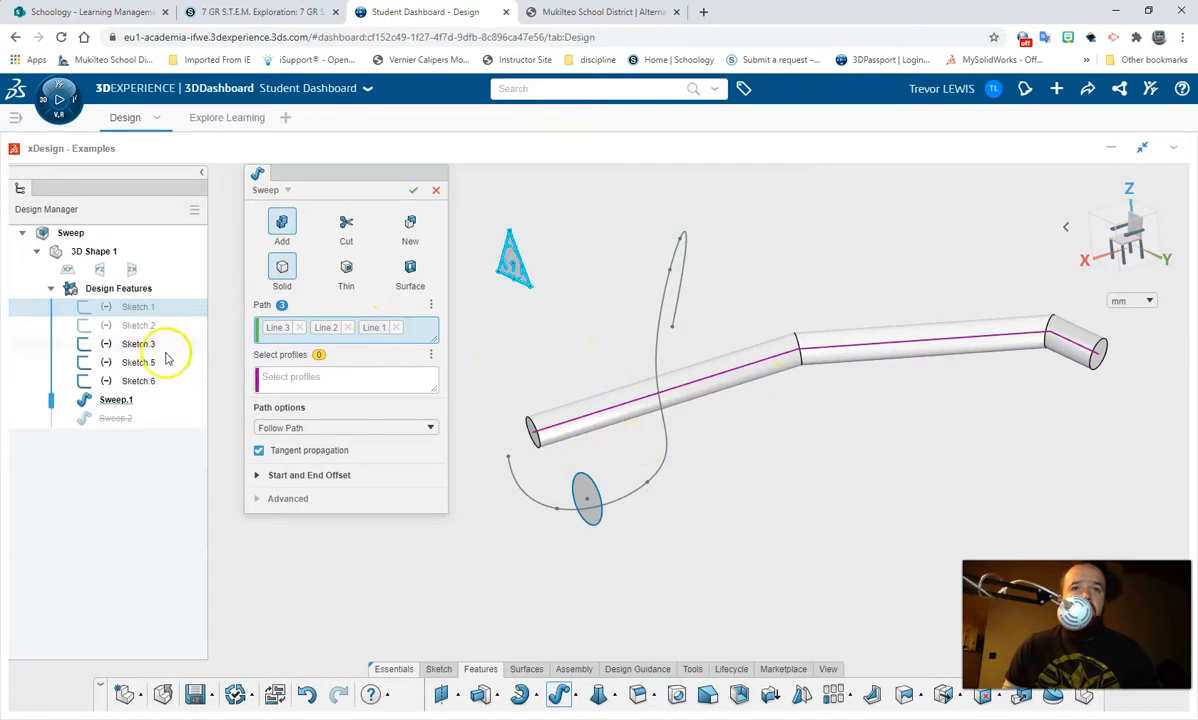
- Select the triangle of Sketch.3 as the profile and create the second sweep along the three lines
{"action": "left_click", "coordinate": [310, 377]}
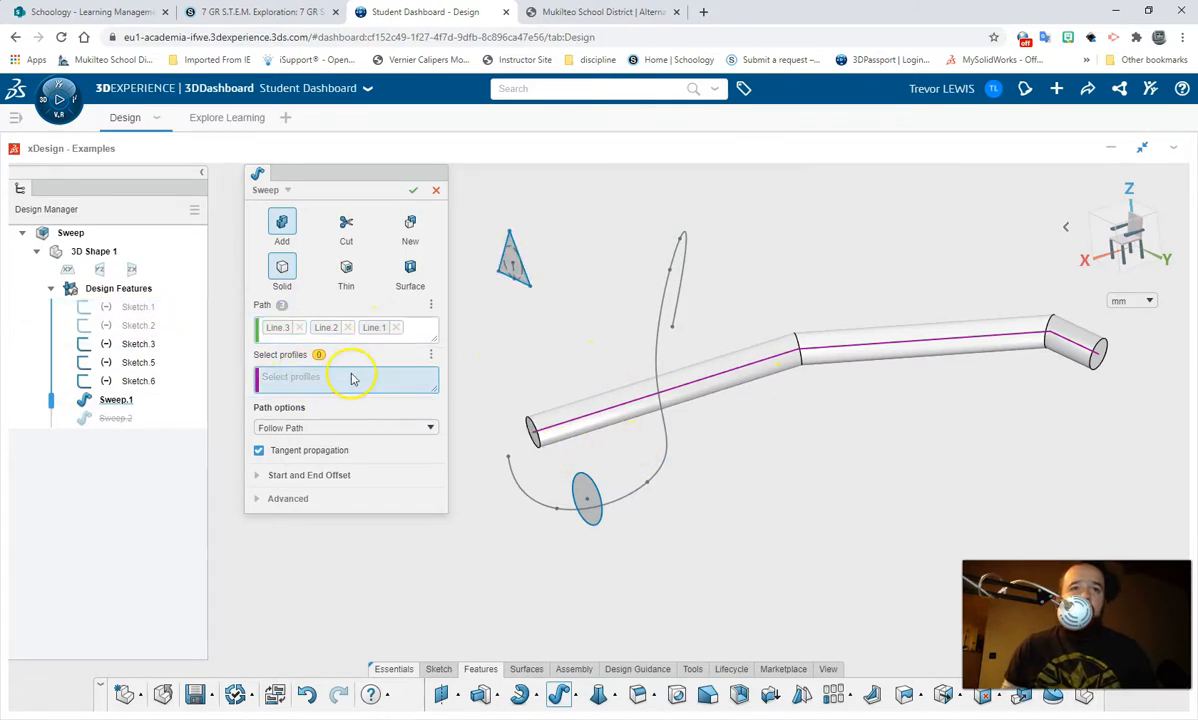
{"action": "left_click", "coordinate": [512, 259]}
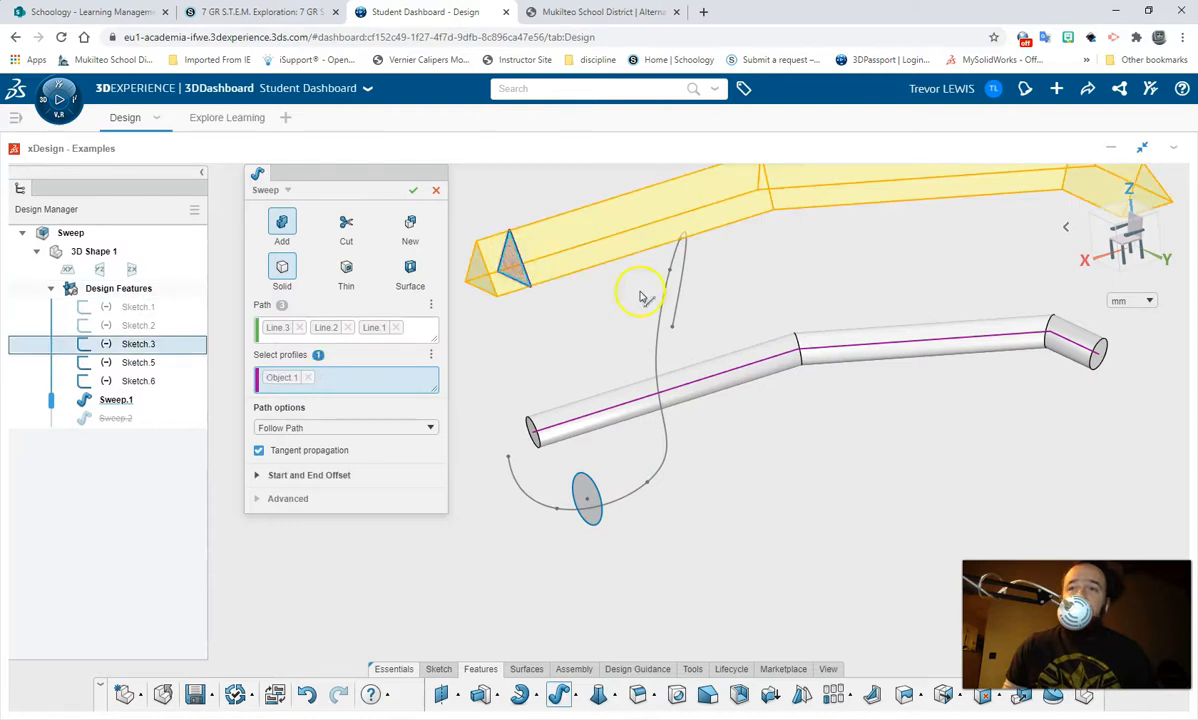
{"action": "scroll", "coordinate": [778, 422], "scroll_direction": "up", "scroll_amount": 3}
{"action": "scroll", "coordinate": [778, 420], "scroll_direction": "down", "scroll_amount": 5}
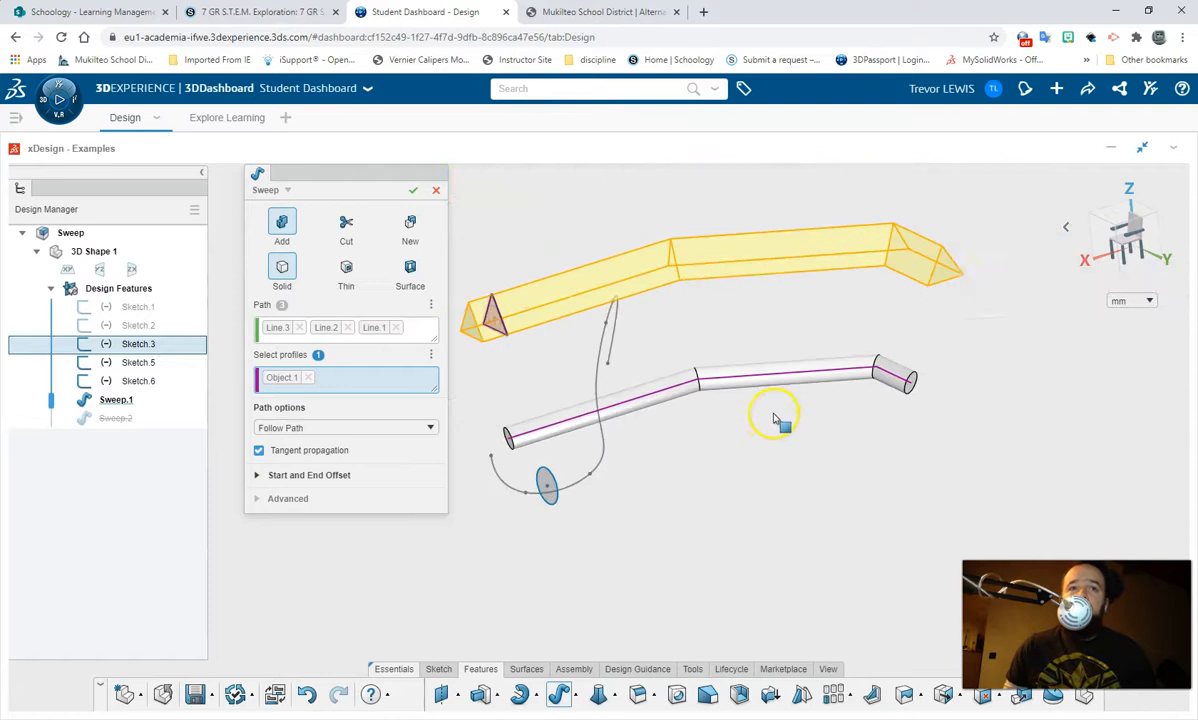
{"action": "middle_click_drag", "start_coordinate": [775, 418], "coordinate": [548, 296]}
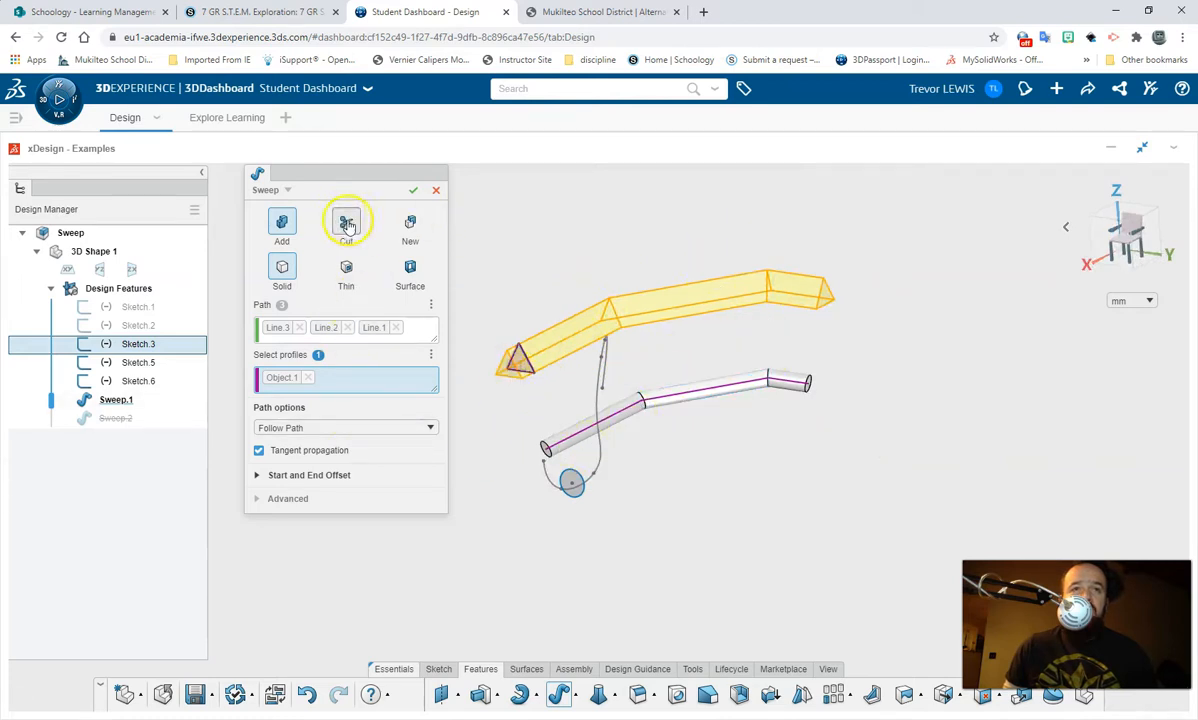
{"action": "key", "text": "Return"}
- Inspect the two swept bodies and the curved sketch, and highlight the triangular sweep in the model
{"action": "middle_click_drag", "start_coordinate": [717, 396], "coordinate": [571, 445]}
{"action": "scroll", "coordinate": [546, 458], "scroll_direction": "down", "scroll_amount": 3}
{"action": "scroll", "coordinate": [548, 453], "scroll_direction": "up", "scroll_amount": 6}
{"action": "scroll", "coordinate": [580, 438], "scroll_direction": "up", "scroll_amount": 3}
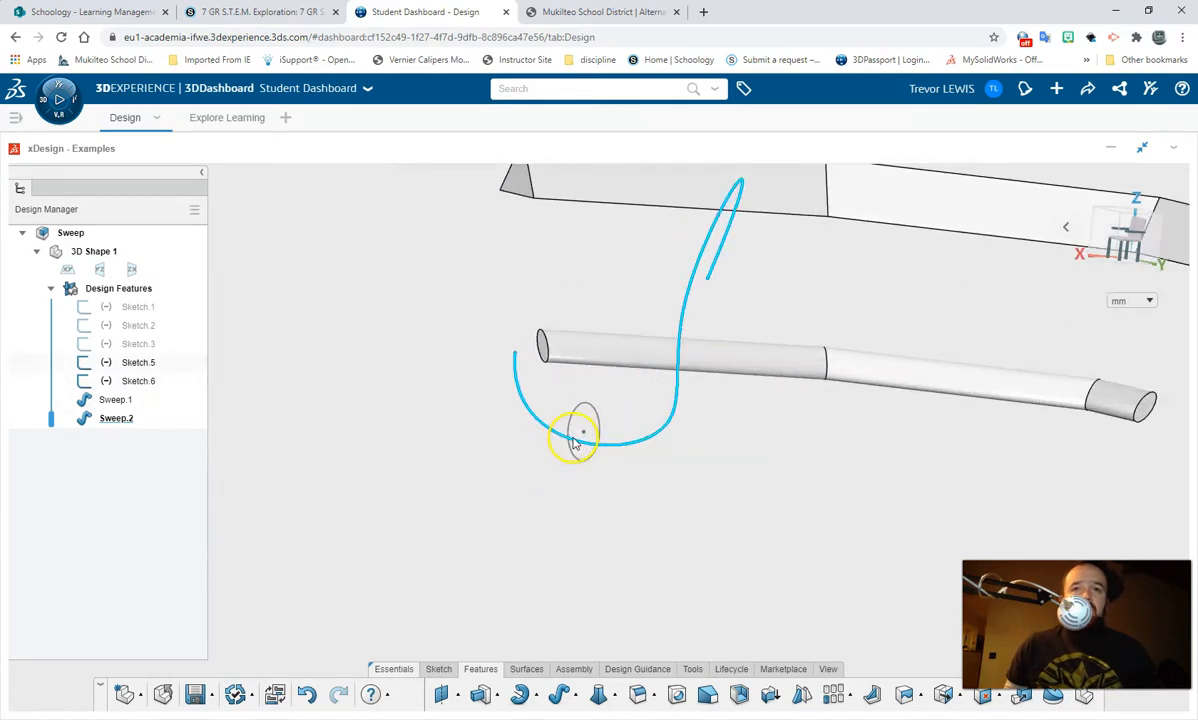
{"action": "left_click", "coordinate": [118, 417]}
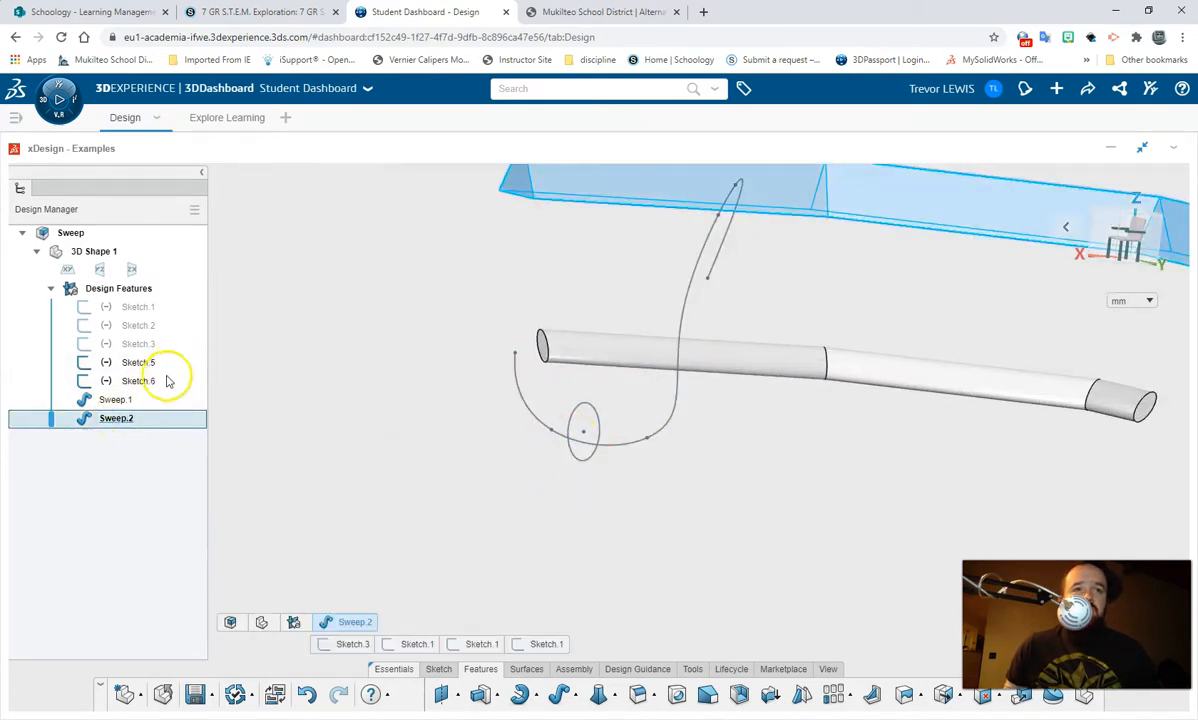
- Hide the two swept bodies, Sweep.1 and Sweep.2, leaving only the curve and circle sketches displayed
{"action": "left_click", "coordinate": [114, 400]}
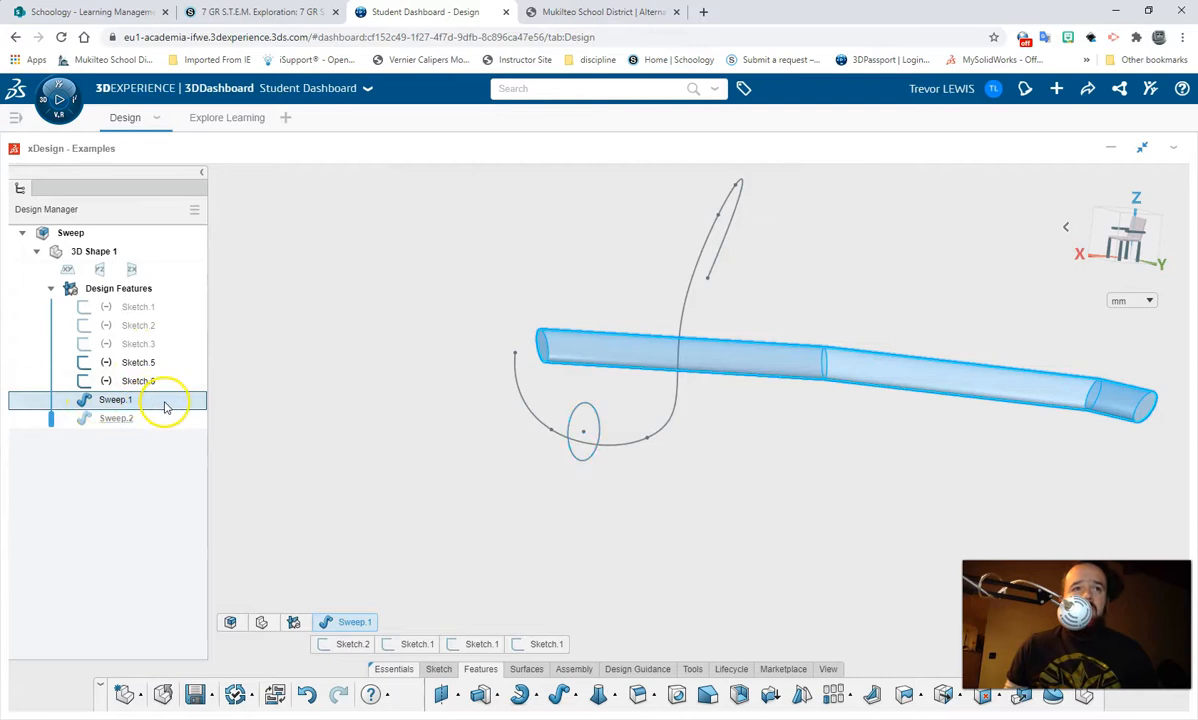
{"action": "left_click", "coordinate": [376, 436]}
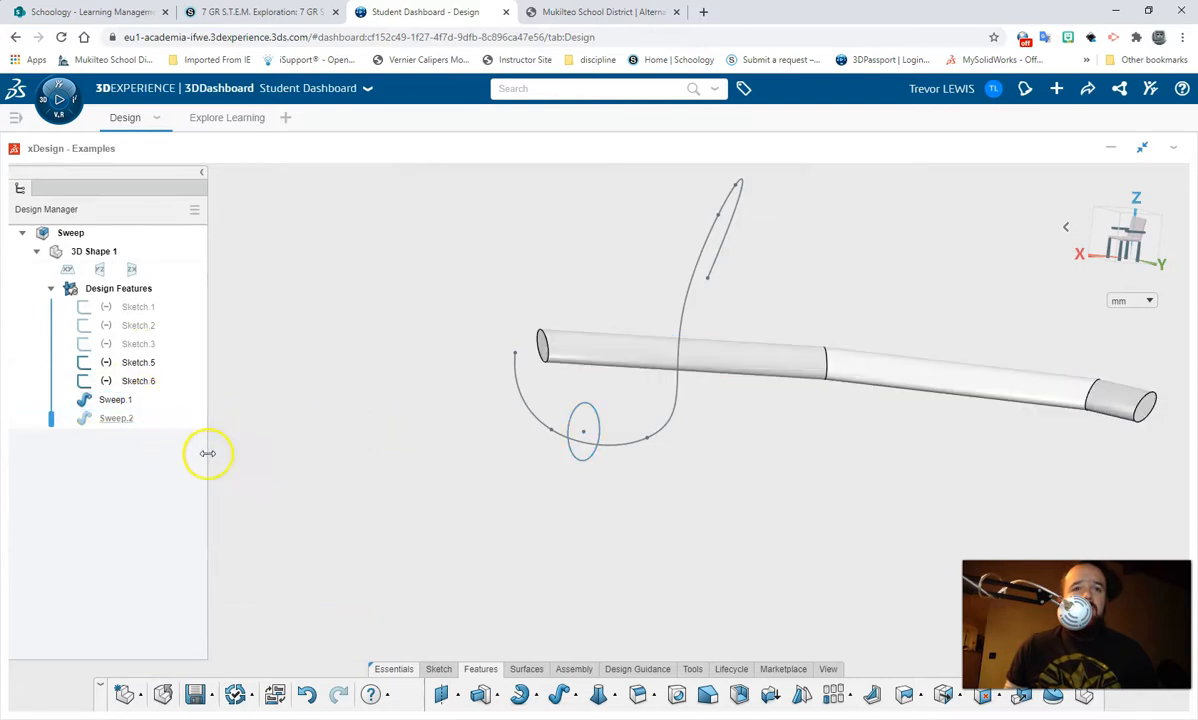
{"action": "left_click", "coordinate": [118, 400]}
{"action": "left_click", "coordinate": [165, 345]}
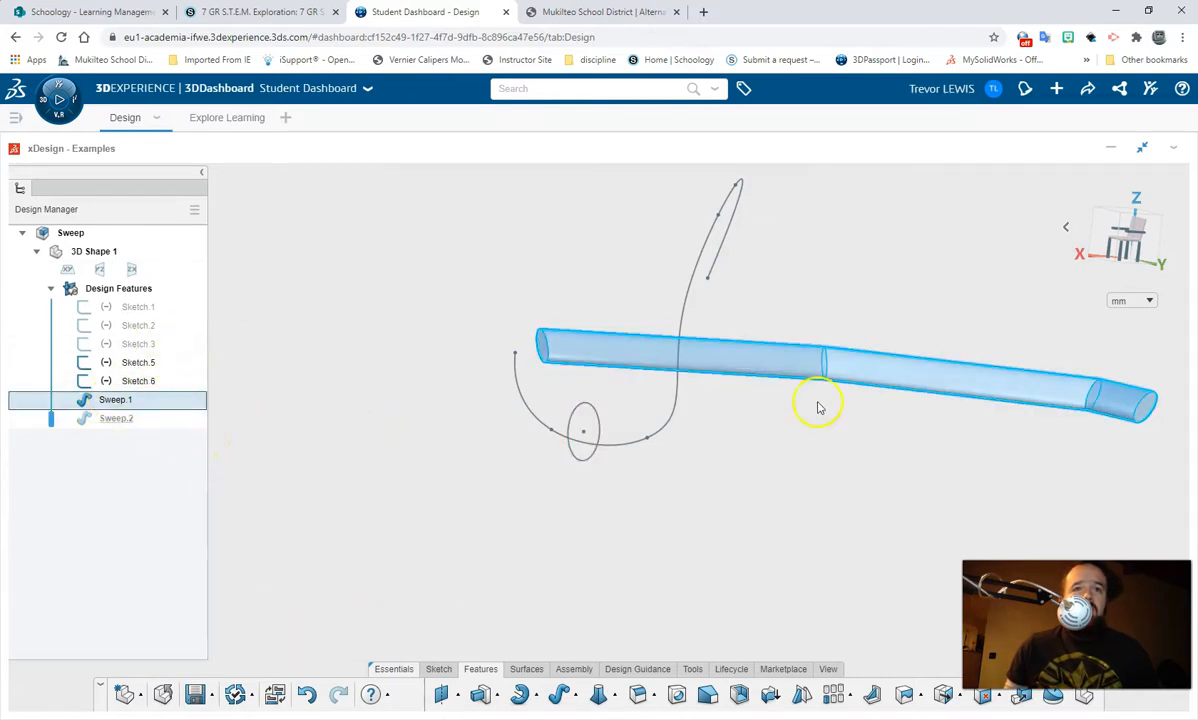
- Start a third solid sweep with the Sketch.5 curve as the path and the Sketch.6 circle as the profile
{"action": "mouse_move", "coordinate": [668, 464]}
{"action": "middle_mouse_down"}
{"action": "mouse_move", "coordinate": [741, 462]}
{"action": "mouse_move", "coordinate": [816, 389]}
{"action": "mouse_move", "coordinate": [694, 379]}
{"action": "mouse_move", "coordinate": [529, 342]}
{"action": "mouse_move", "coordinate": [580, 356]}
{"action": "mouse_move", "coordinate": [578, 340]}
{"action": "mouse_move", "coordinate": [598, 334]}
{"action": "middle_mouse_up"}
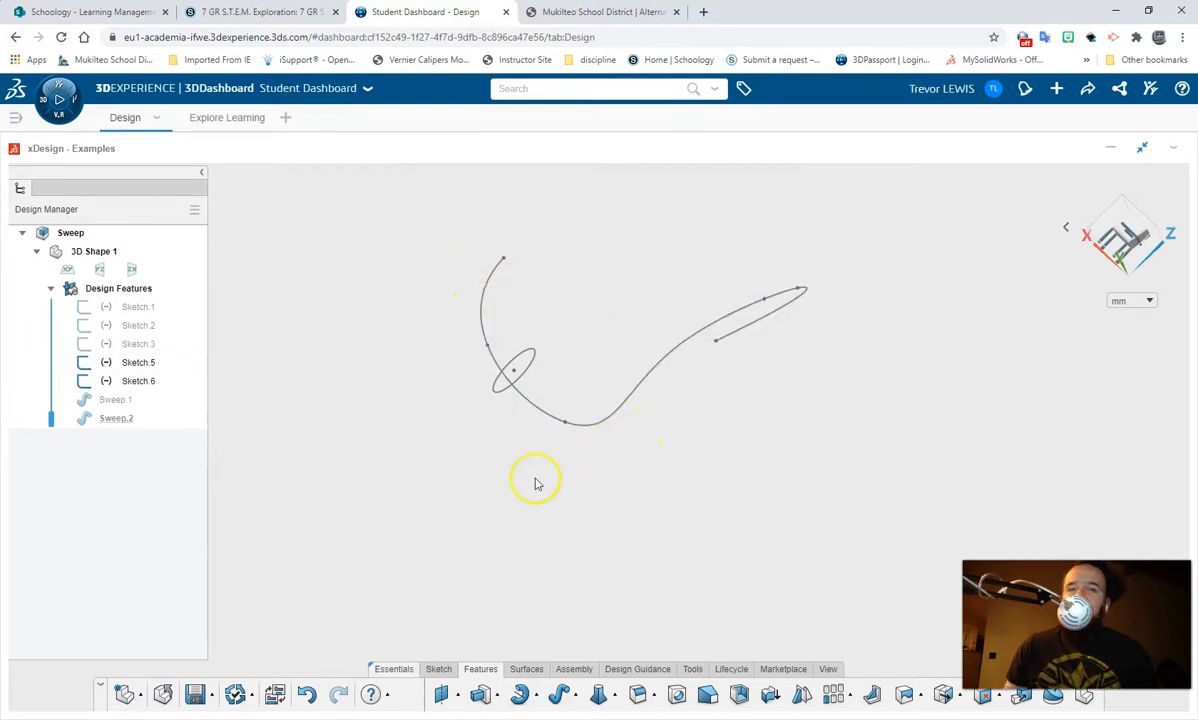
{"action": "mouse_move", "coordinate": [507, 378]}
{"action": "middle_mouse_down"}
{"action": "mouse_move", "coordinate": [513, 423]}
{"action": "mouse_move", "coordinate": [628, 447]}
{"action": "mouse_move", "coordinate": [690, 484]}
{"action": "mouse_move", "coordinate": [675, 520]}
{"action": "mouse_move", "coordinate": [500, 468]}
{"action": "middle_mouse_up"}
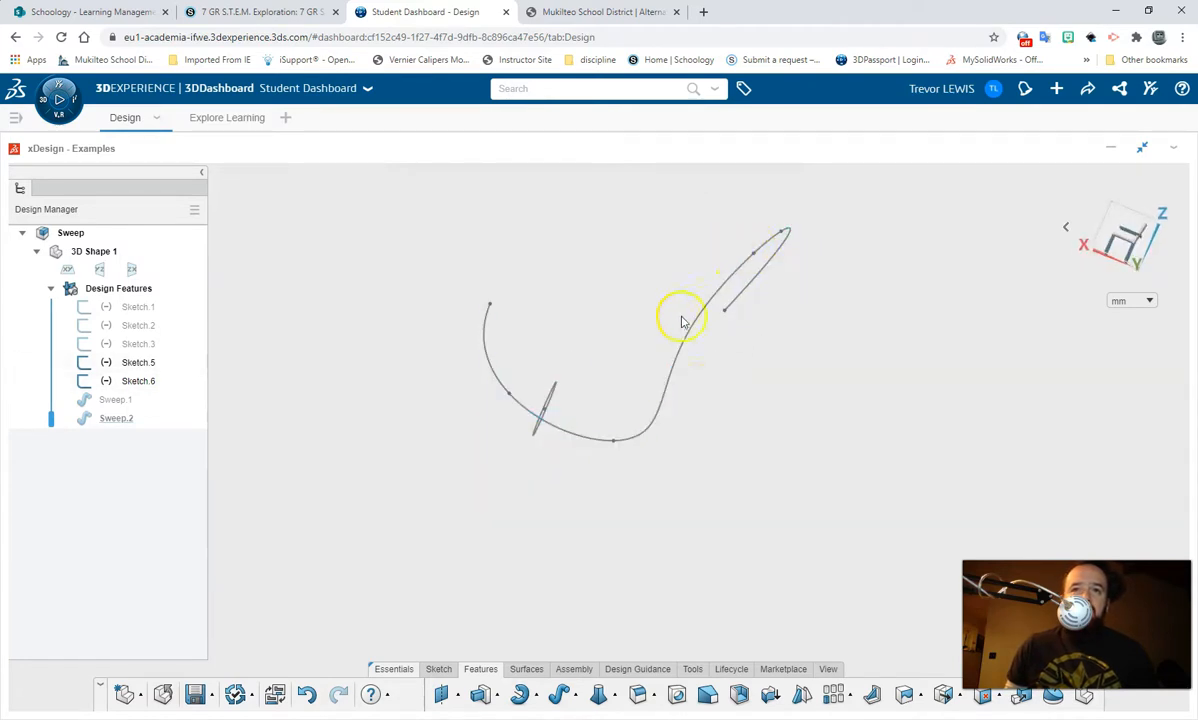
{"action": "mouse_move", "coordinate": [527, 408]}
{"action": "middle_mouse_down"}
{"action": "mouse_move", "coordinate": [570, 420]}
{"action": "mouse_move", "coordinate": [600, 458]}
{"action": "middle_mouse_up"}
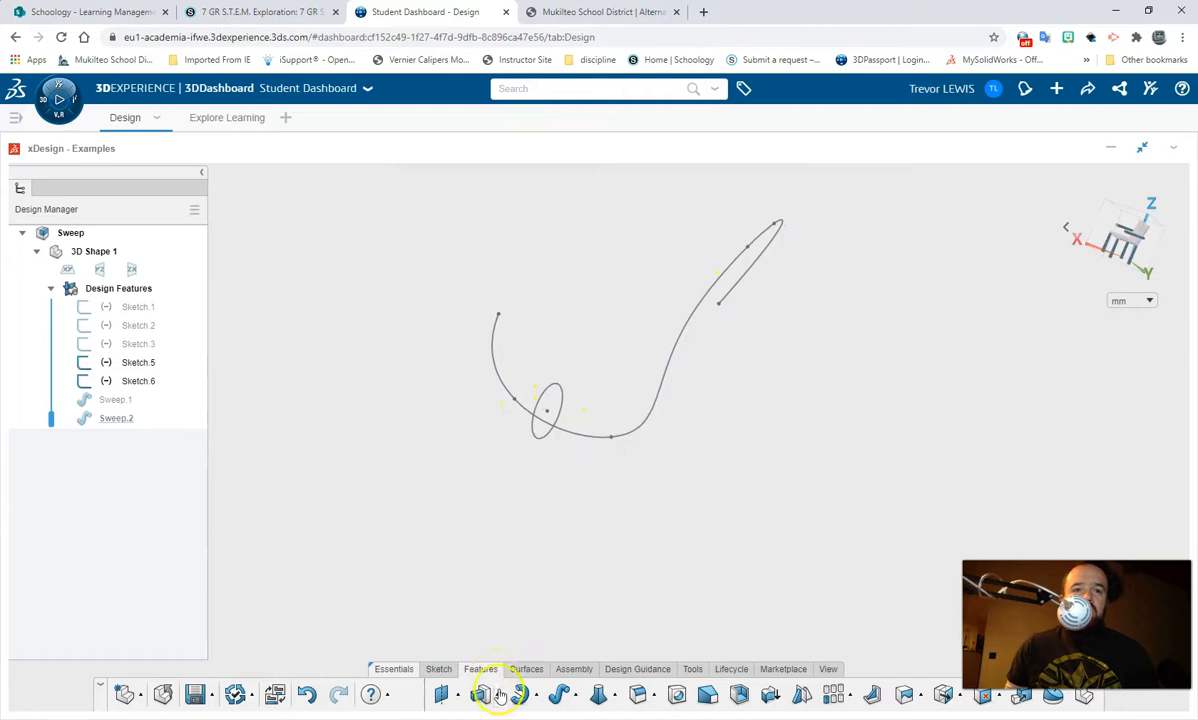
{"action": "left_click", "coordinate": [559, 697]}
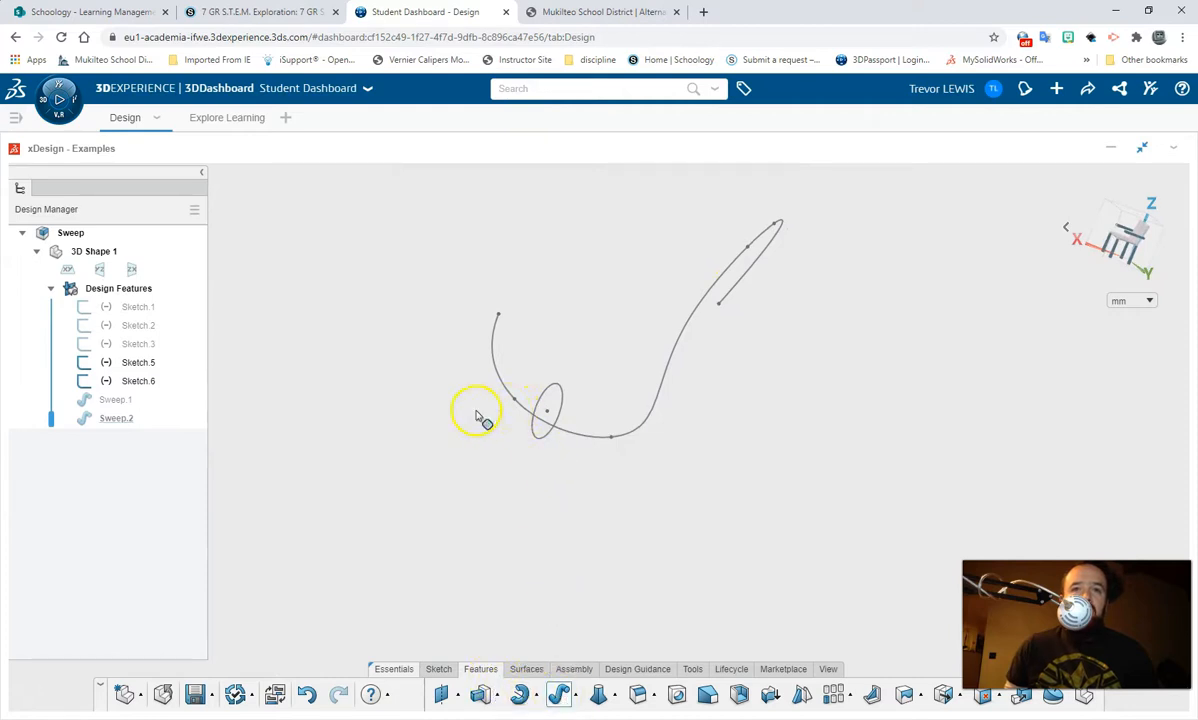
{"action": "left_click", "coordinate": [492, 334]}
{"action": "left_click", "coordinate": [380, 386]}
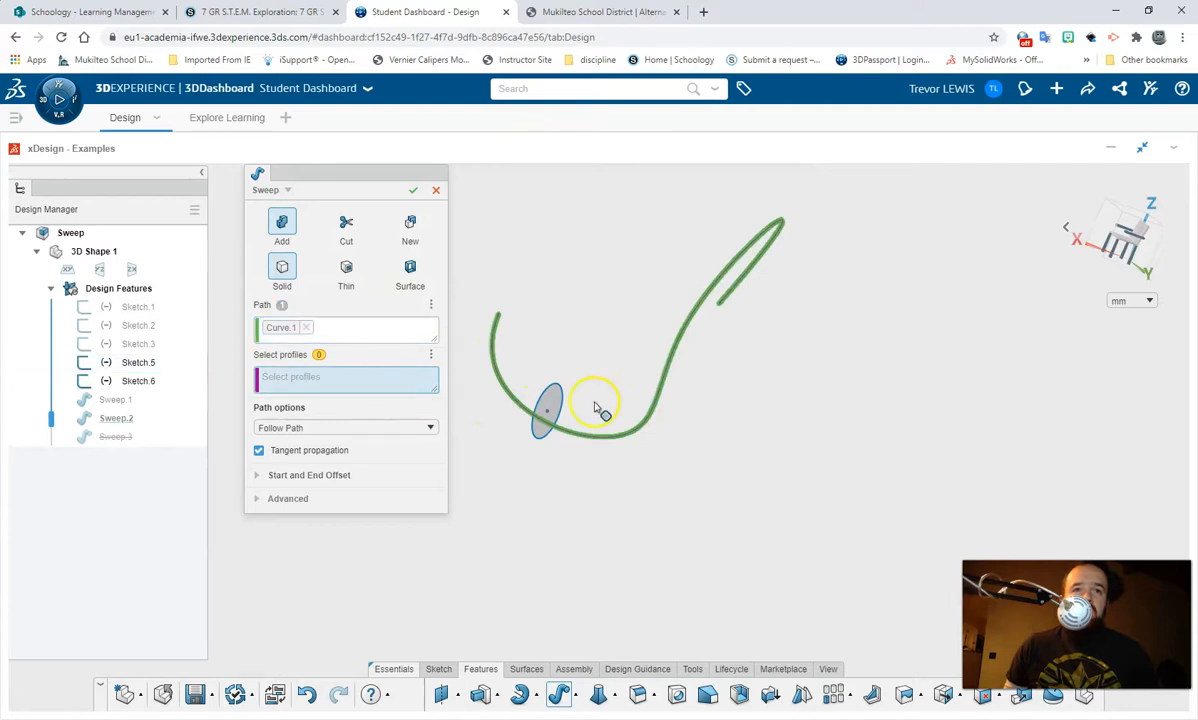
{"action": "left_click", "coordinate": [550, 402]}
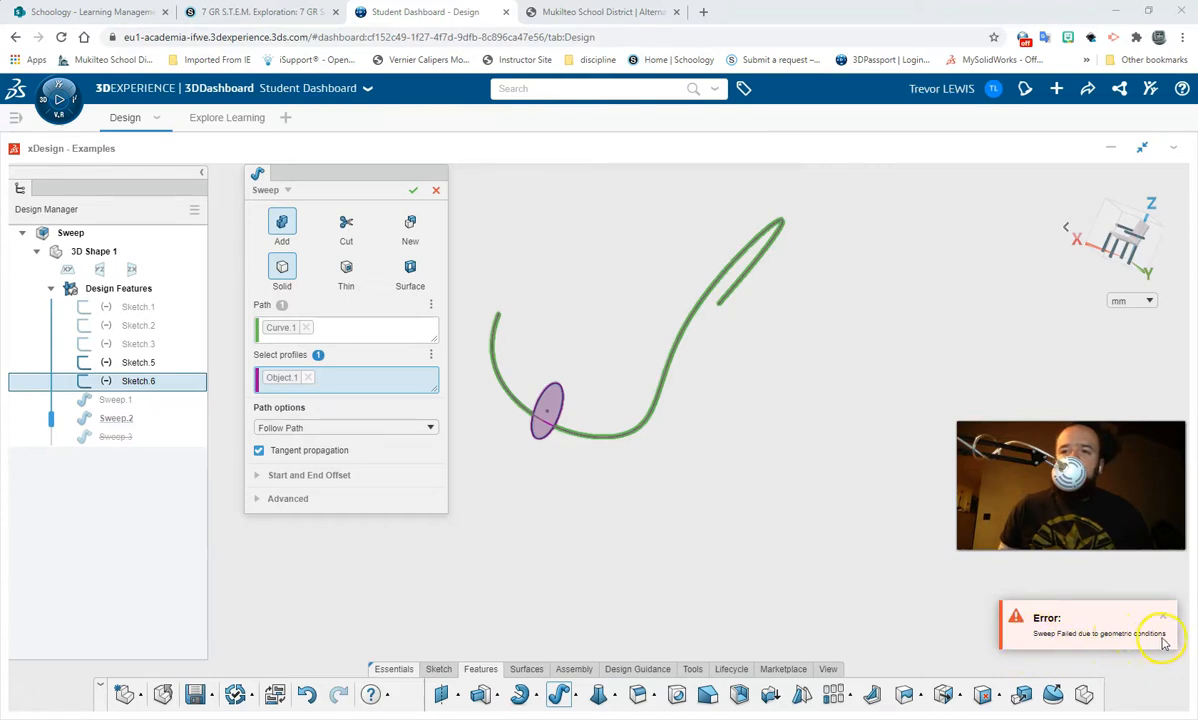
- Clear and reselect the circle as the sweep's profile, and try to create the sweep along the curve
{"action": "left_click", "coordinate": [309, 377]}
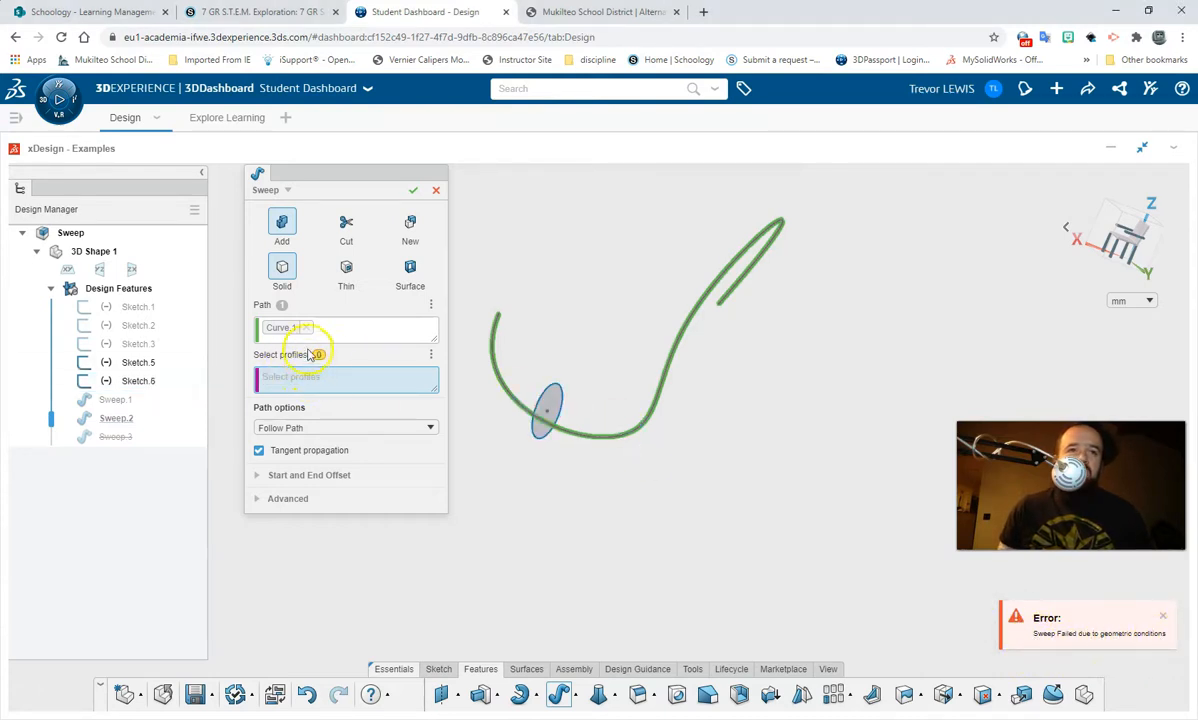
{"action": "left_click", "coordinate": [553, 401]}
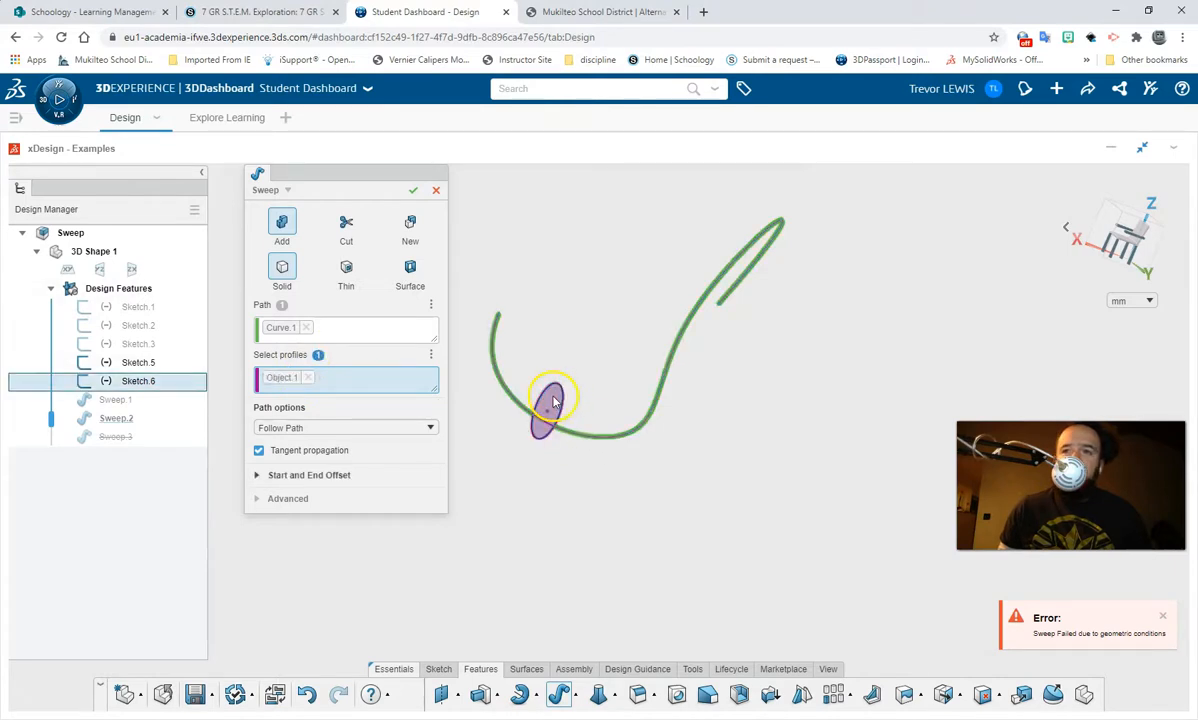
{"action": "left_click", "coordinate": [1163, 622]}
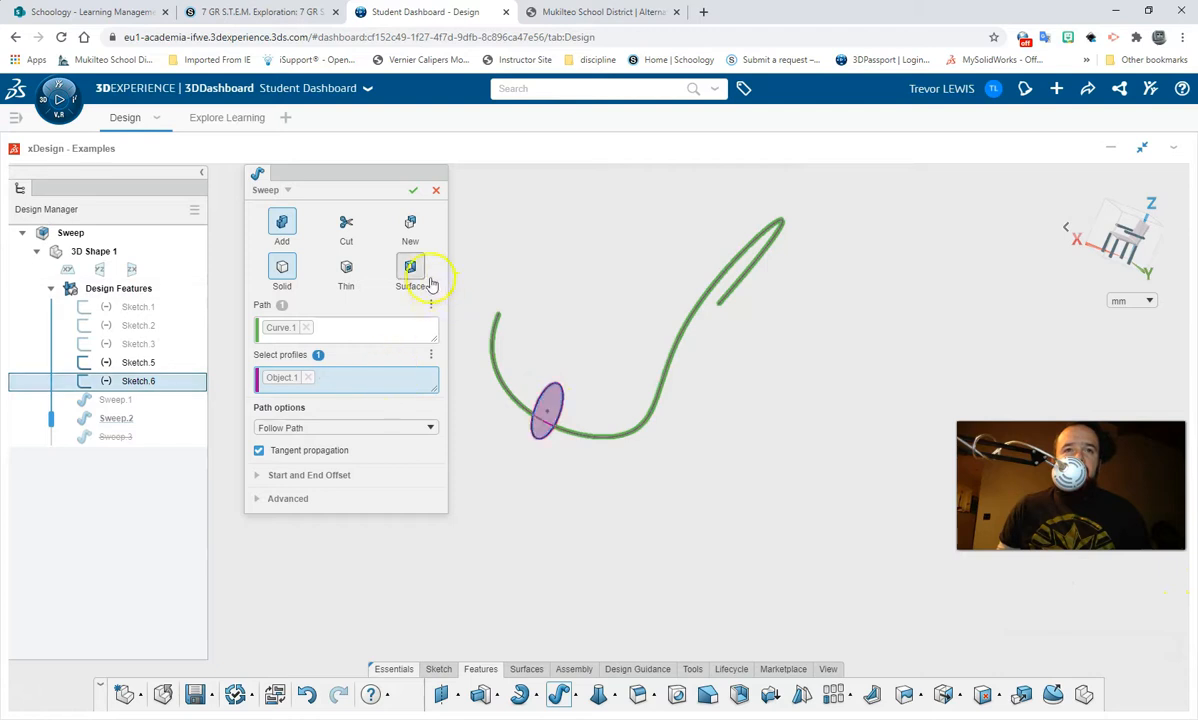
{"action": "left_click", "coordinate": [414, 191]}
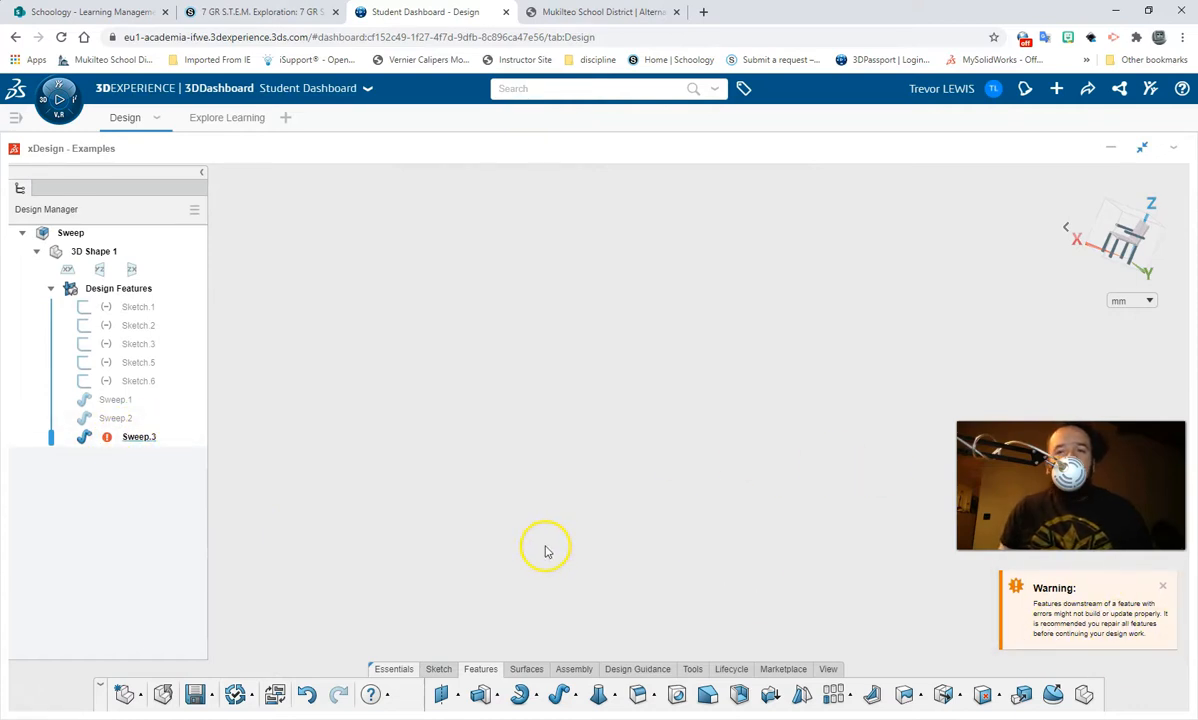
- Reopen Sweep.3, examine its circle profile against the tight bends of the curved path, and leave without saving changes
{"action": "left_click", "coordinate": [137, 438]}
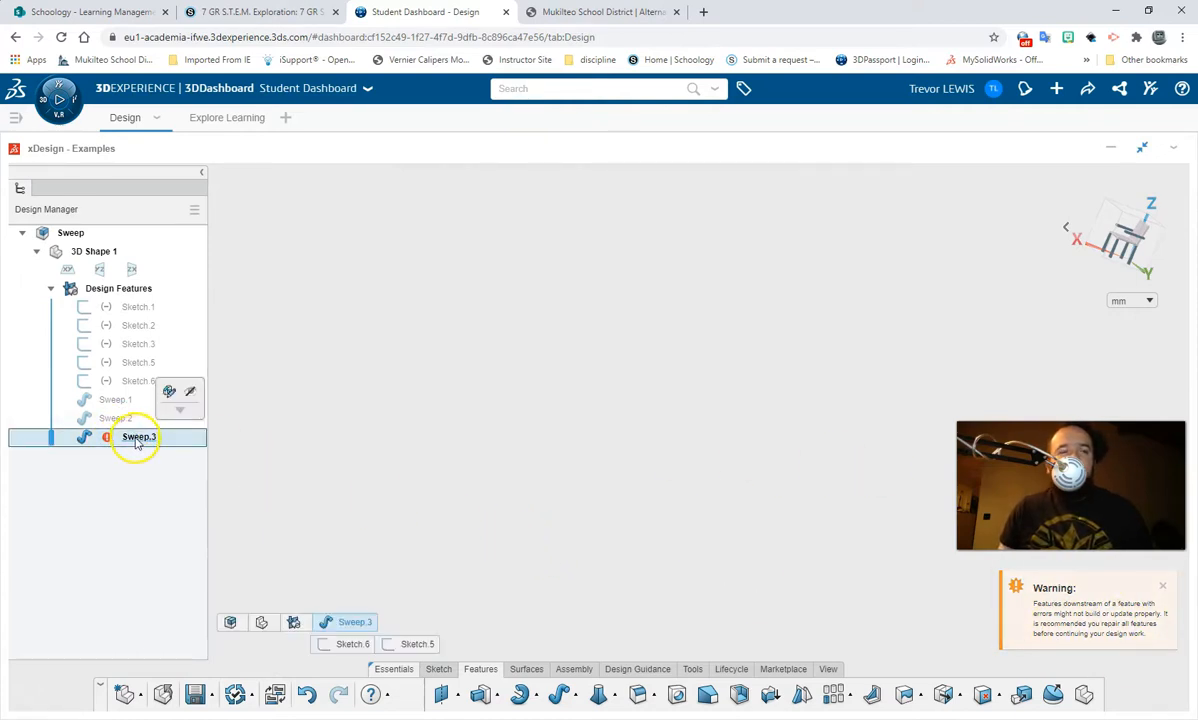
{"action": "double_click", "coordinate": [120, 440]}
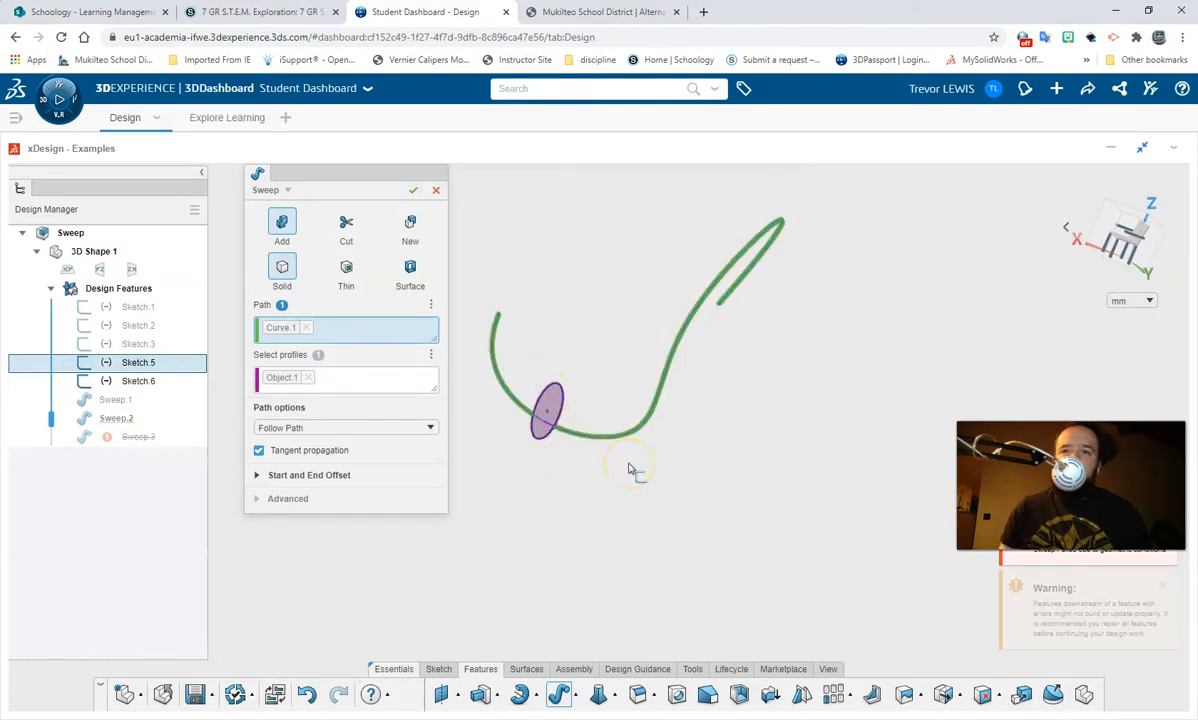
{"action": "middle_click_drag", "start_coordinate": [647, 437], "coordinate": [615, 382]}
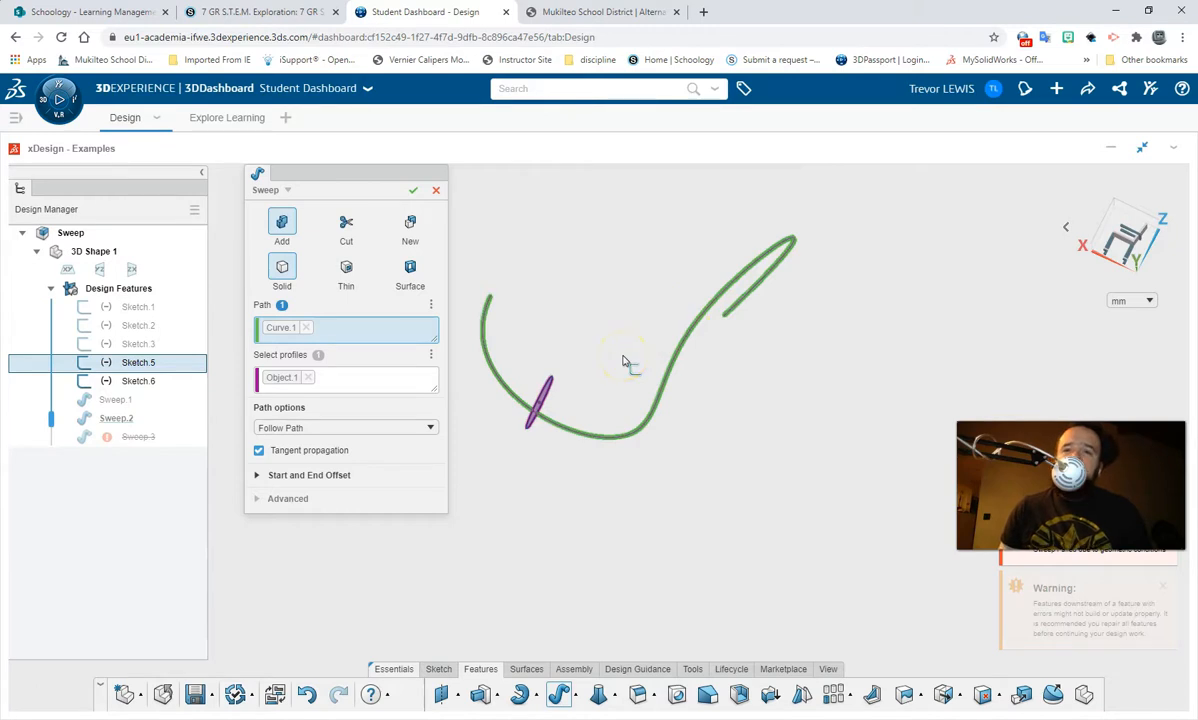
{"action": "left_click", "coordinate": [600, 380]}
{"action": "middle_click_drag", "start_coordinate": [530, 372], "coordinate": [647, 436]}
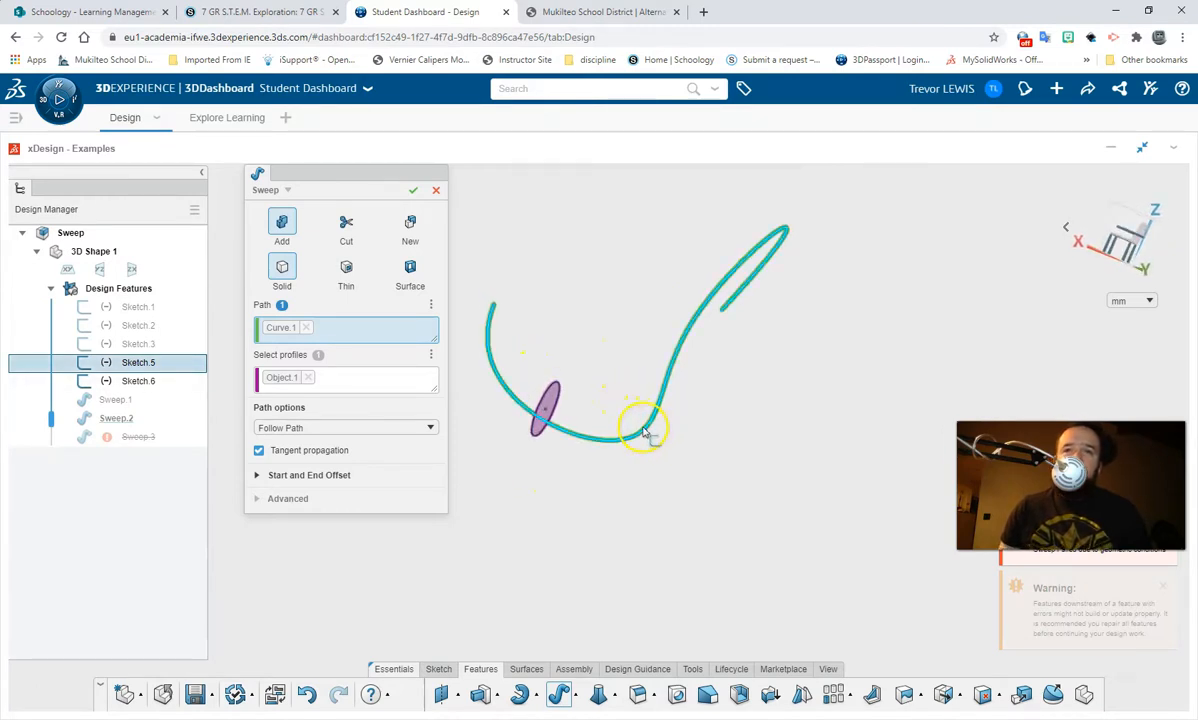
{"action": "middle_click_drag", "start_coordinate": [537, 396], "coordinate": [567, 420]}
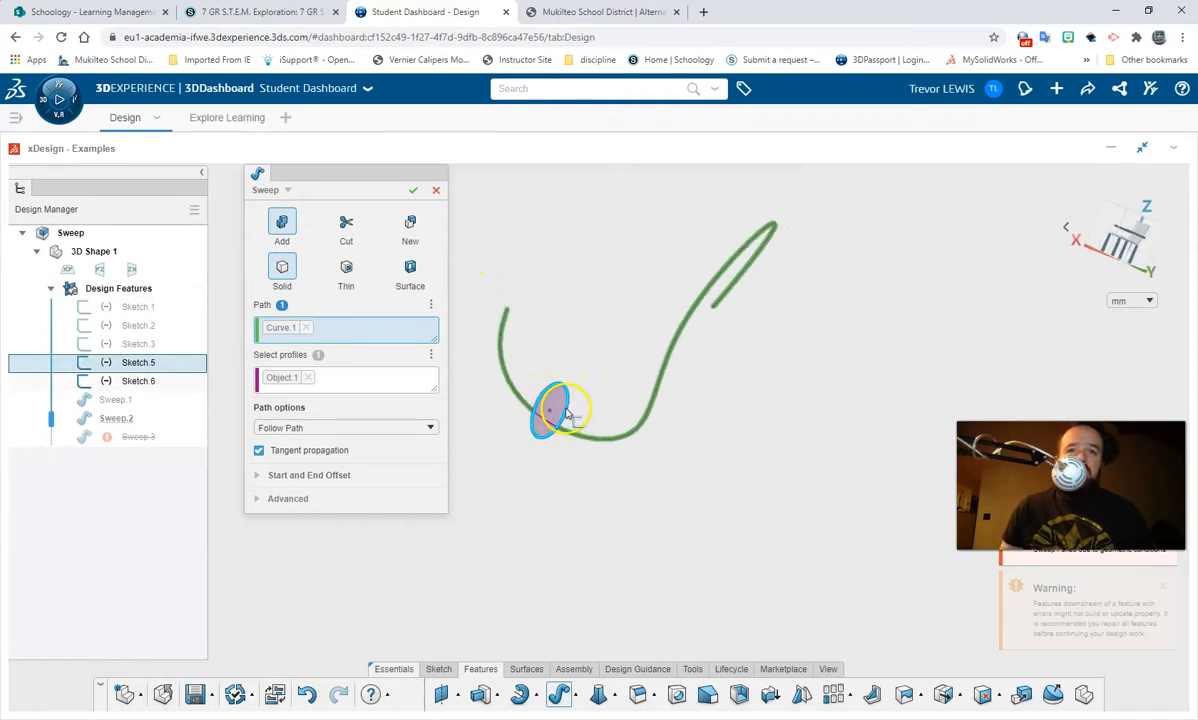
{"action": "left_click", "coordinate": [555, 408]}
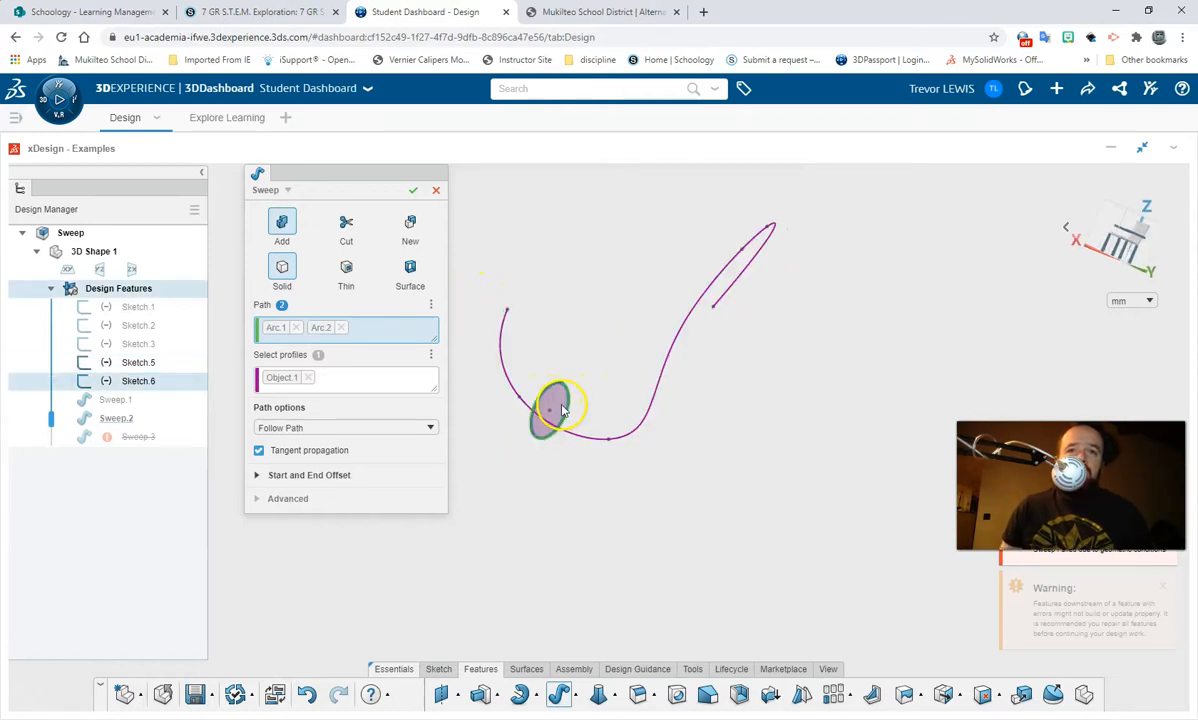
{"action": "left_click", "coordinate": [436, 191]}
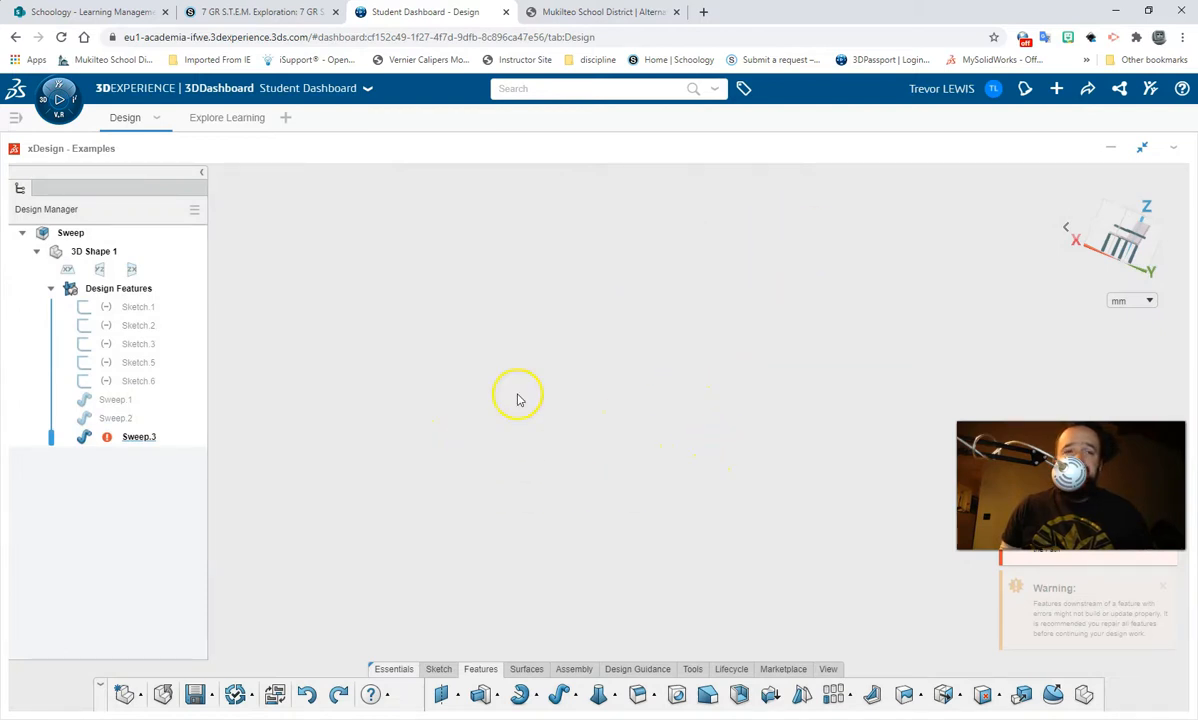
- Delete the Sweep.3 feature from the design
{"action": "left_click", "coordinate": [136, 437]}
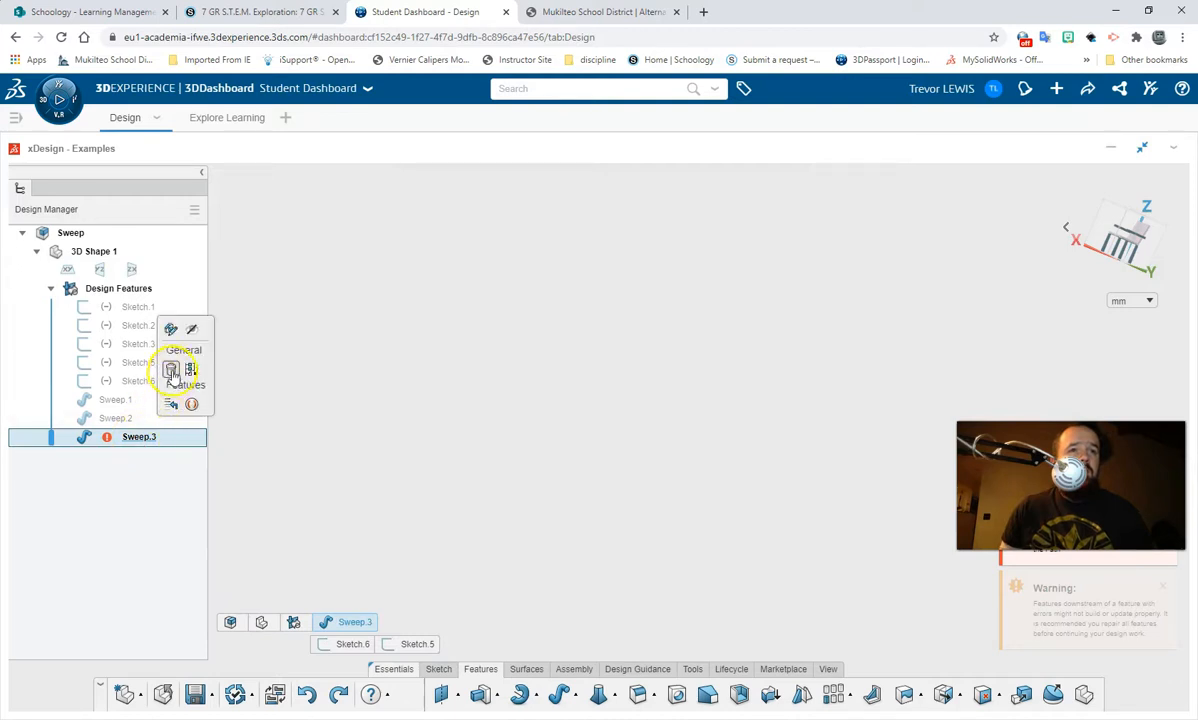
{"action": "key", "text": "Delete"}
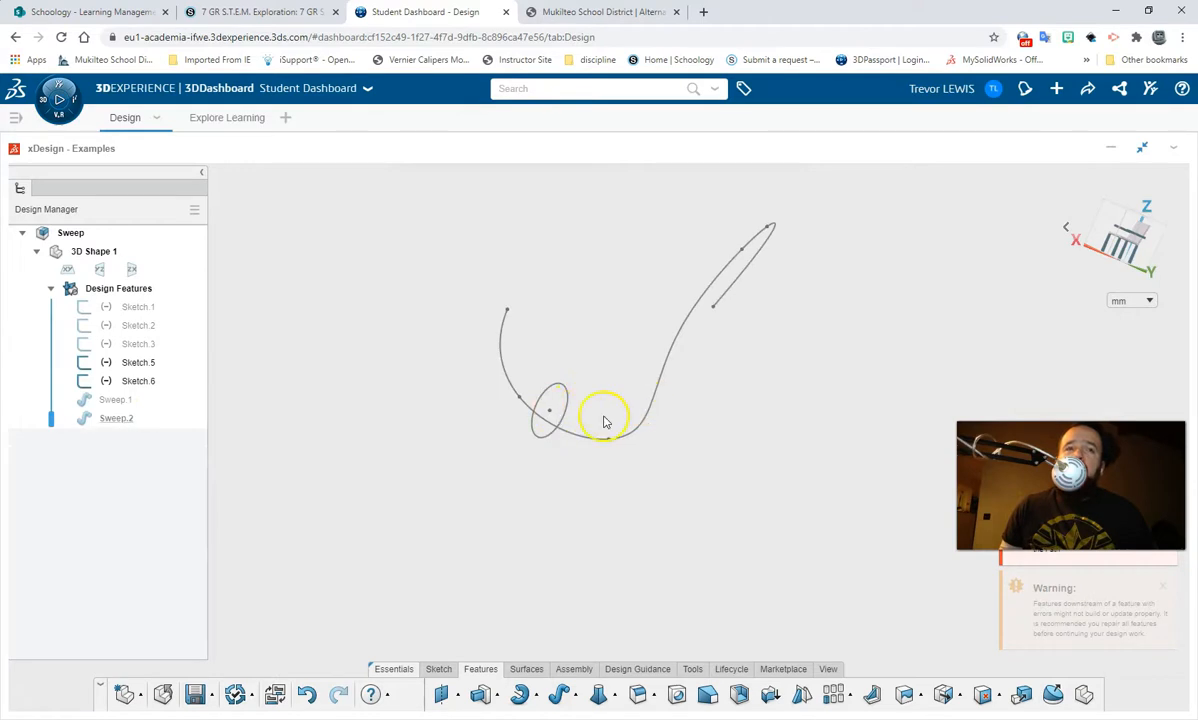
- Edit Sketch.5, move the end point of the curve outward to widen its last bend, and save the sketch
{"action": "middle_click_drag", "start_coordinate": [763, 273], "coordinate": [716, 302]}
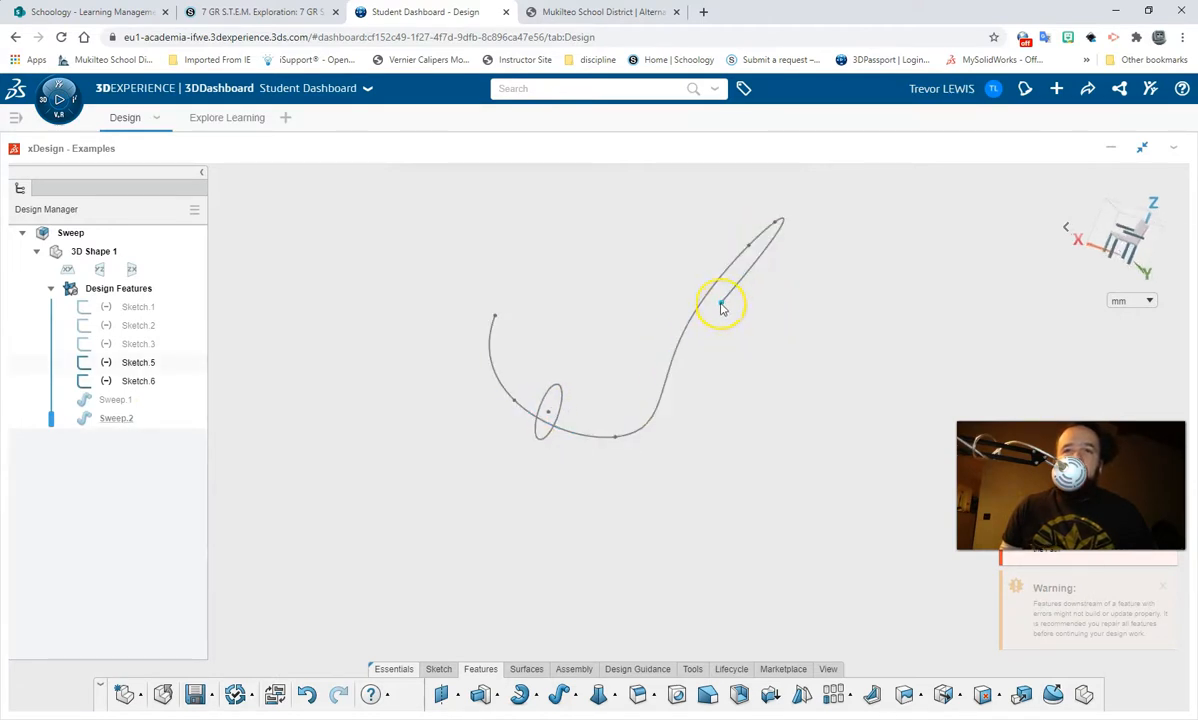
{"action": "left_click", "coordinate": [721, 304]}
{"action": "left_click_drag", "start_coordinate": [722, 303], "coordinate": [767, 314]}
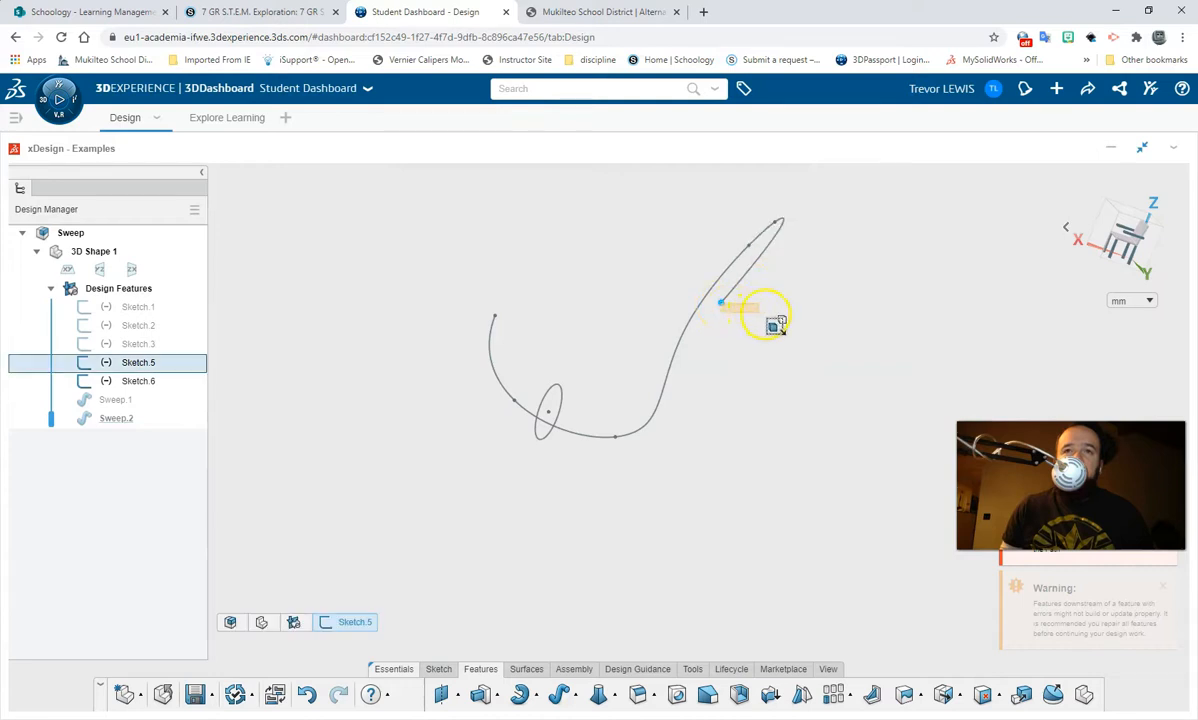
{"action": "left_click", "coordinate": [723, 303]}
{"action": "left_click", "coordinate": [722, 304]}
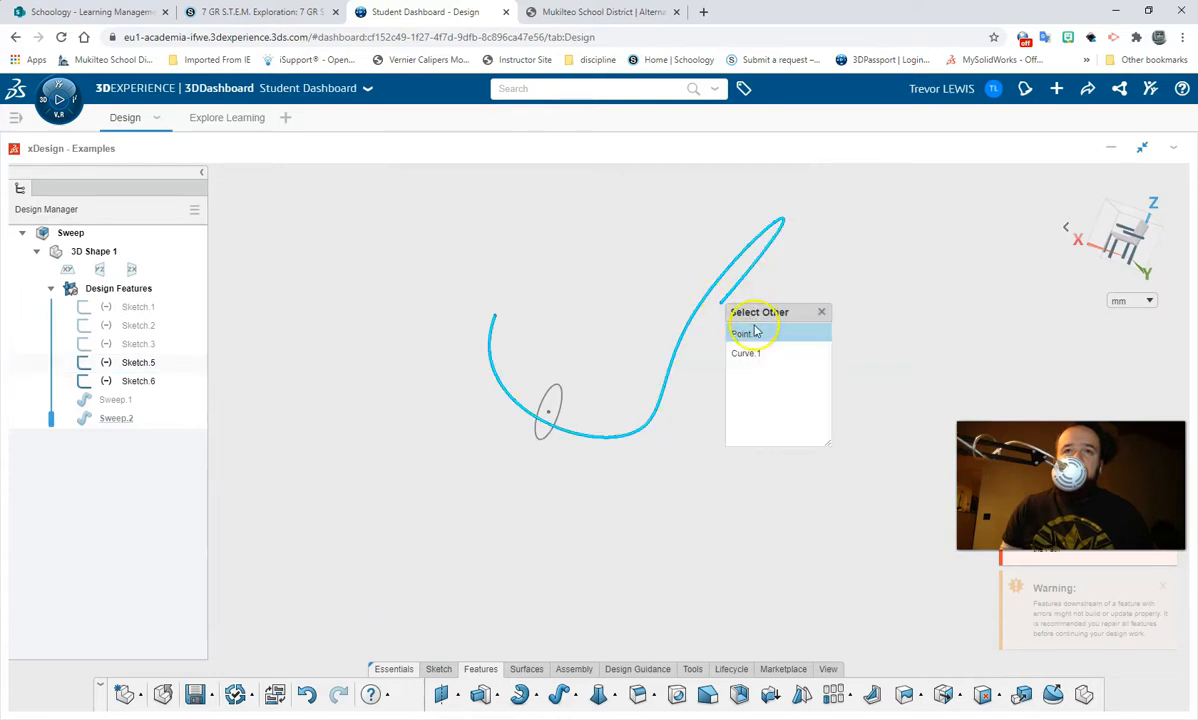
{"action": "left_click", "coordinate": [725, 295]}
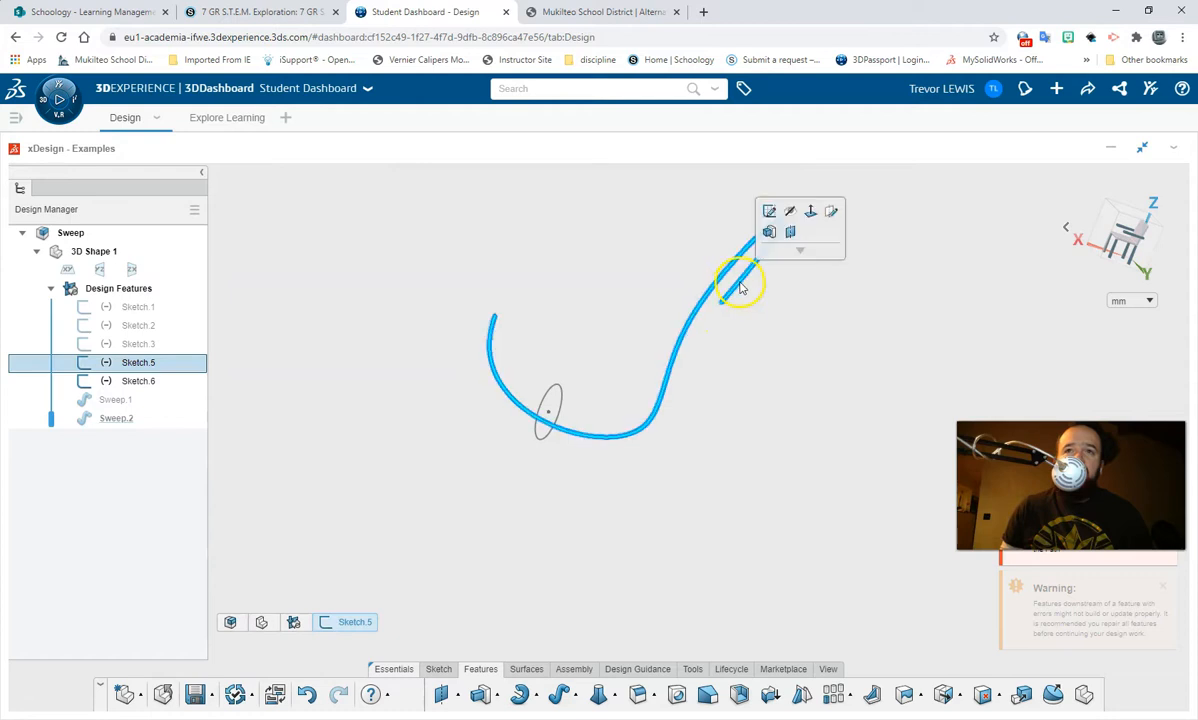
{"action": "double_click", "coordinate": [738, 290]}
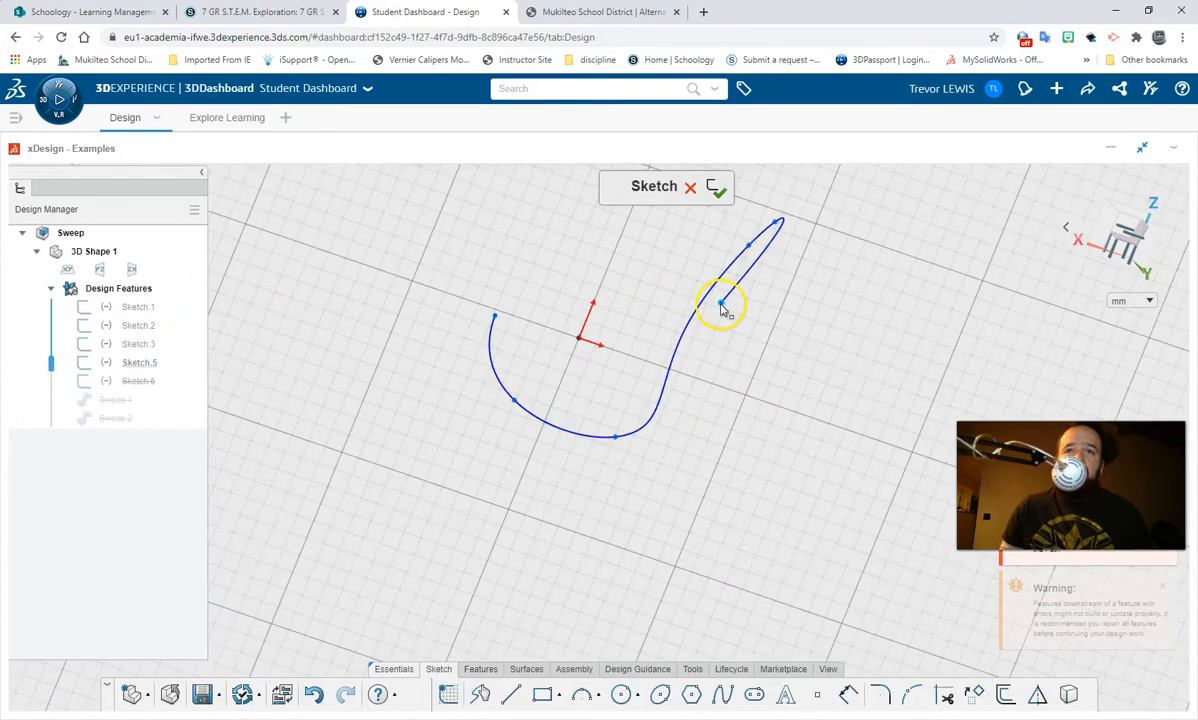
{"action": "left_click_drag", "start_coordinate": [788, 316], "coordinate": [813, 316]}
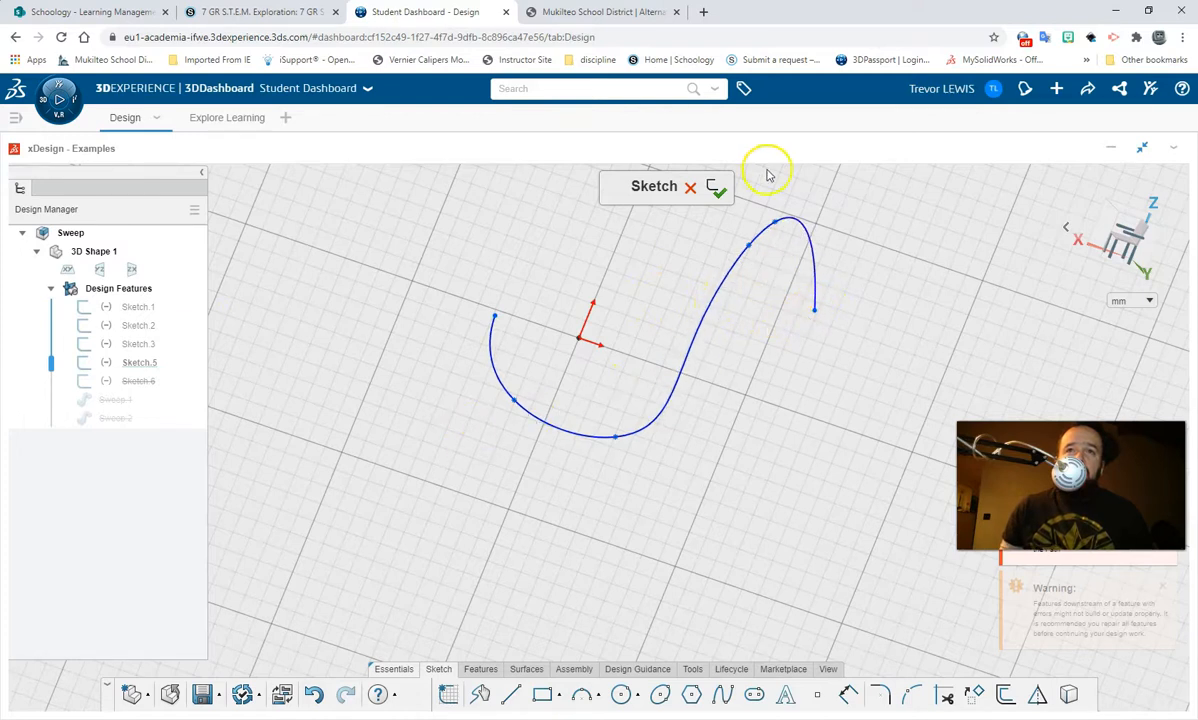
{"action": "left_click", "coordinate": [717, 188]}
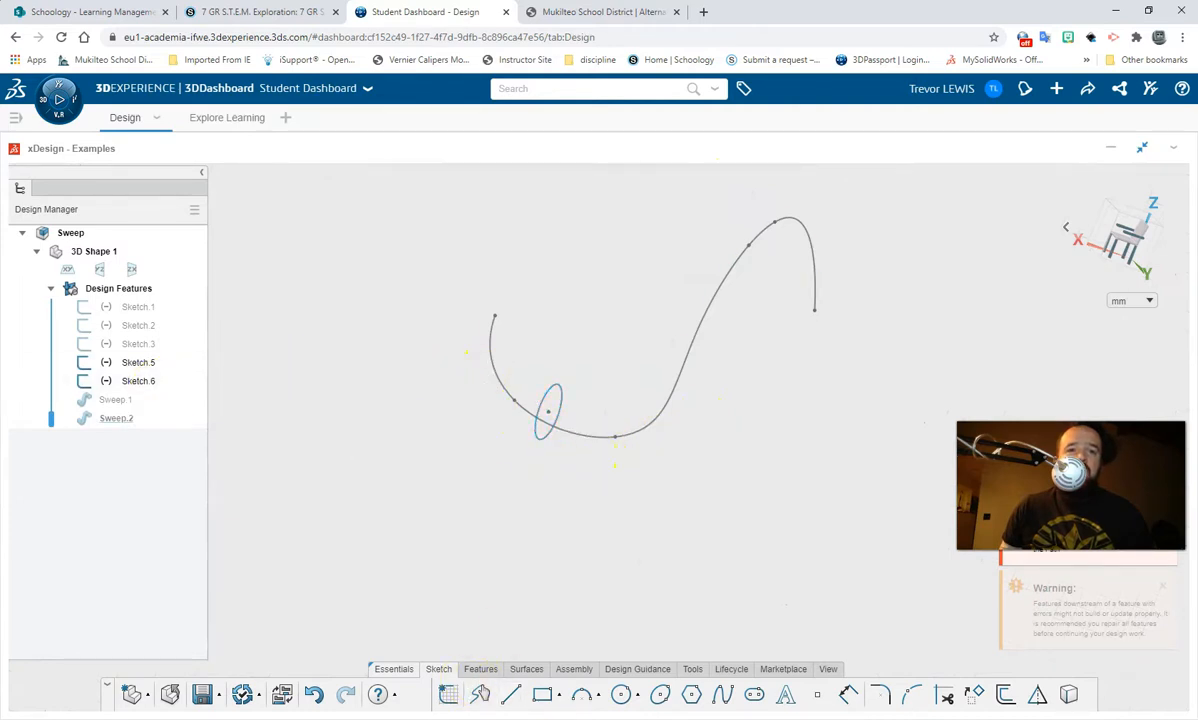
- Open Sketch.6, try enlarging the circle until it surrounds most of the curve, and discard the sketch changes
{"action": "left_click", "coordinate": [558, 404]}
{"action": "double_click", "coordinate": [558, 404]}
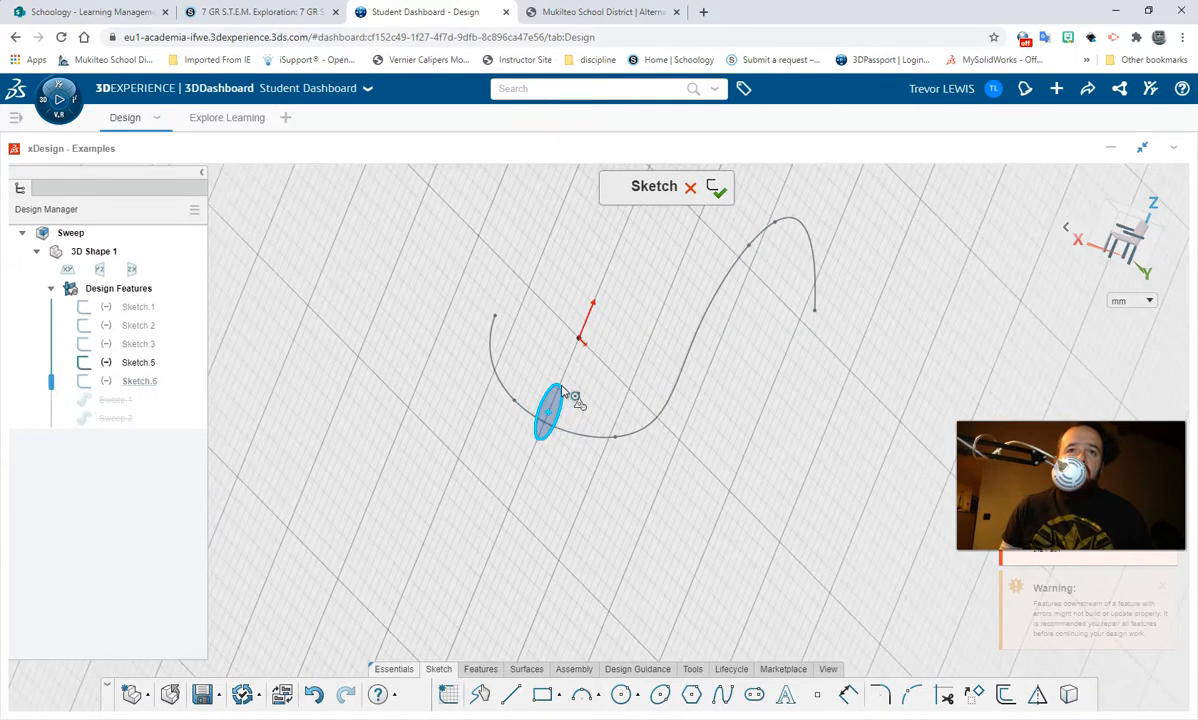
{"action": "mouse_move", "coordinate": [563, 403]}
{"action": "middle_mouse_down"}
{"action": "mouse_move", "coordinate": [677, 414]}
{"action": "mouse_move", "coordinate": [722, 402]}
{"action": "mouse_move", "coordinate": [620, 408]}
{"action": "middle_mouse_up"}
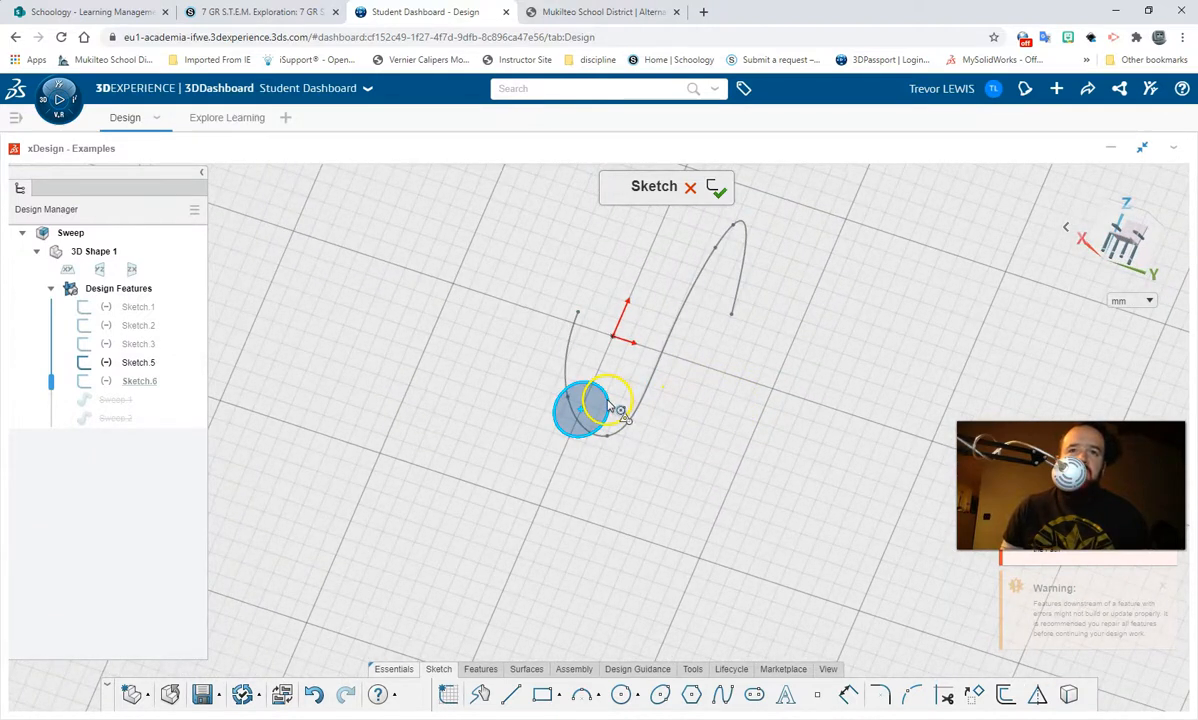
{"action": "right_click", "coordinate": [606, 404]}
{"action": "left_click", "coordinate": [465, 404]}
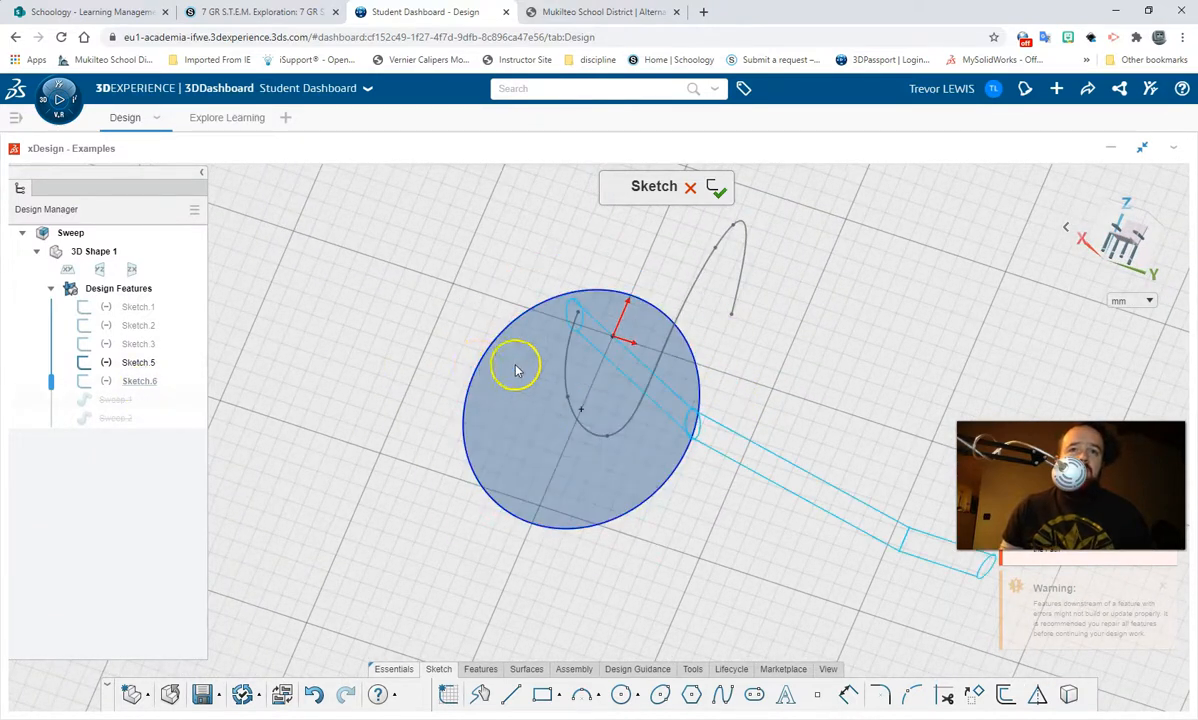
{"action": "mouse_move", "coordinate": [678, 325]}
{"action": "middle_mouse_down"}
{"action": "mouse_move", "coordinate": [715, 390]}
{"action": "mouse_move", "coordinate": [628, 397]}
{"action": "mouse_move", "coordinate": [715, 386]}
{"action": "mouse_move", "coordinate": [602, 386]}
{"action": "middle_mouse_up"}
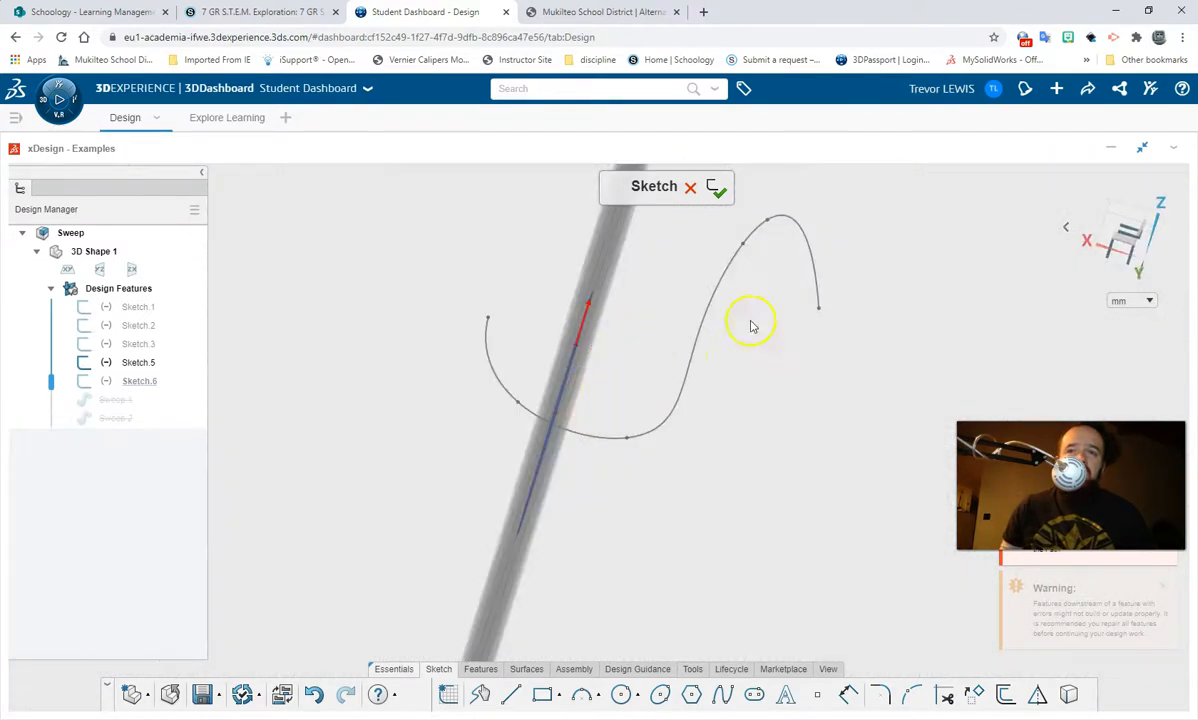
{"action": "middle_click_drag", "start_coordinate": [672, 398], "coordinate": [749, 396]}
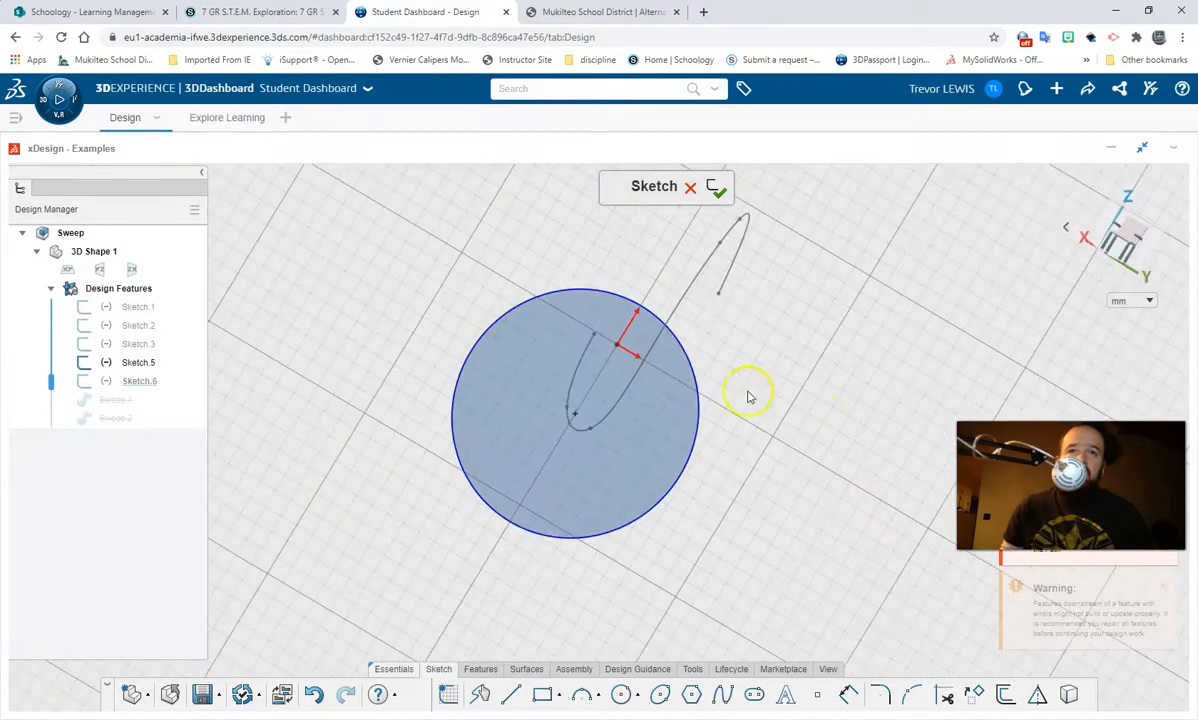
{"action": "left_click", "coordinate": [690, 187]}
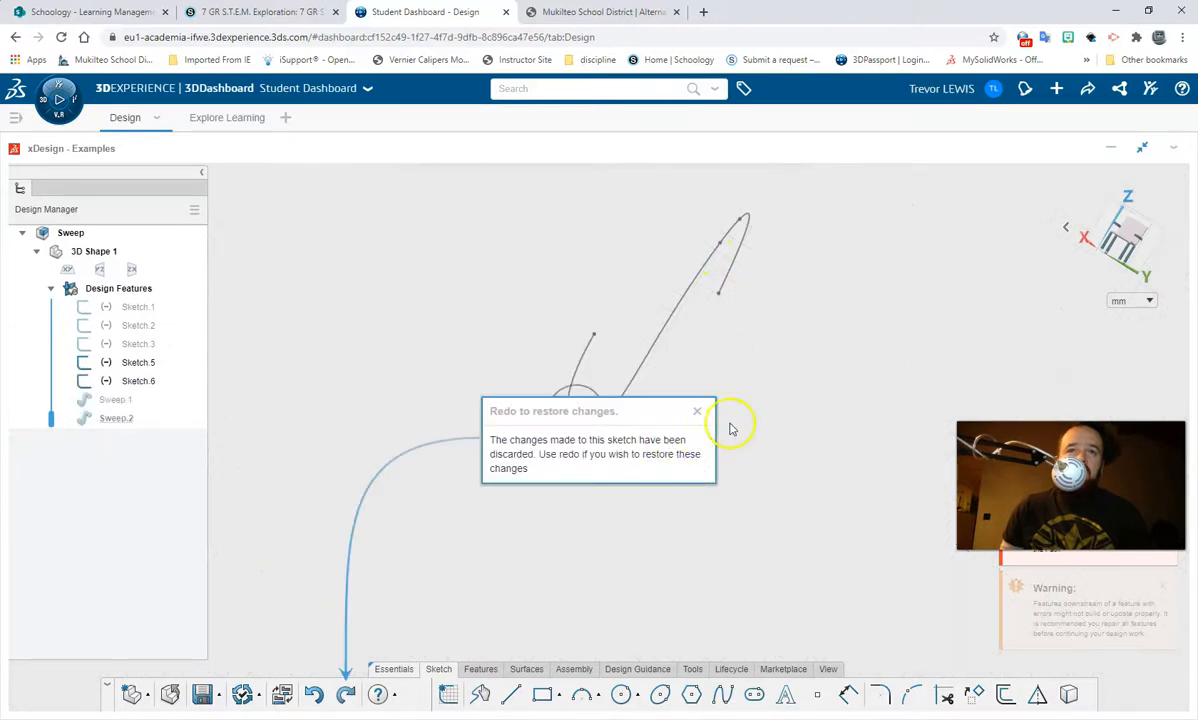
- Sweep the circle of Sketch.6 along the curve of Sketch.5 as an added solid, using Follow Path with tangent propagation
{"action": "left_click", "coordinate": [697, 411]}
{"action": "middle_click_drag", "start_coordinate": [656, 443], "coordinate": [528, 424]}
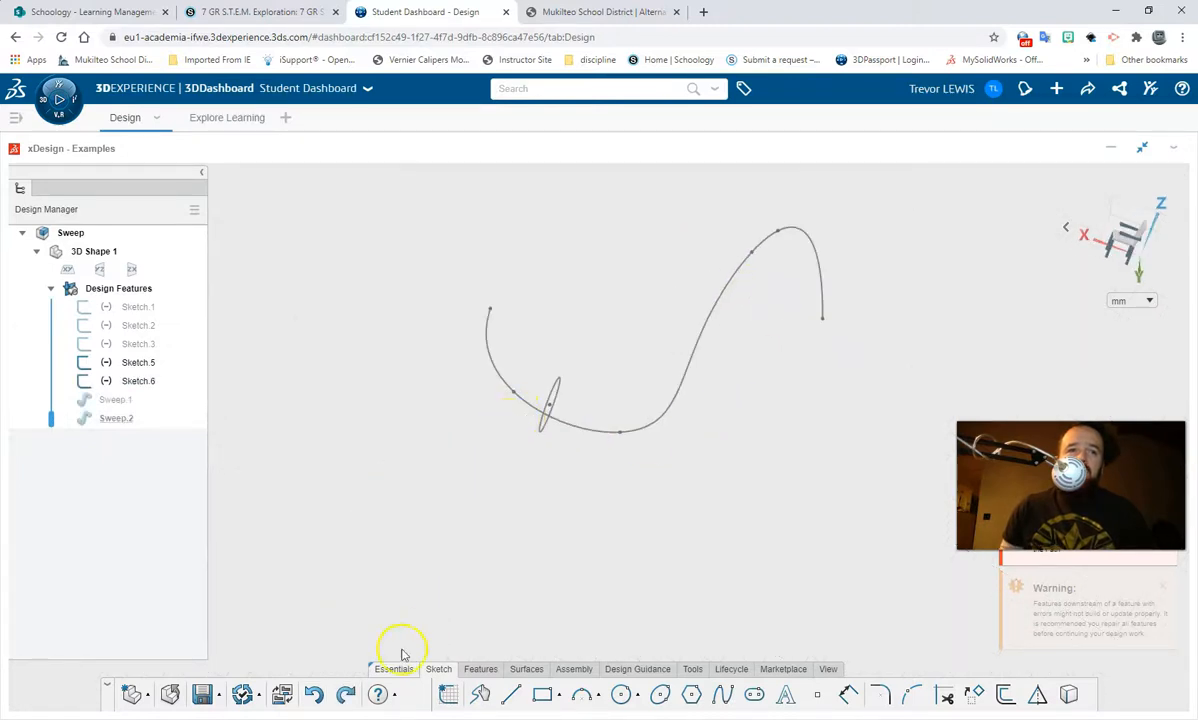
{"action": "left_click", "coordinate": [480, 668]}
{"action": "left_click", "coordinate": [558, 694]}
{"action": "middle_click_drag", "start_coordinate": [594, 388], "coordinate": [620, 411]}
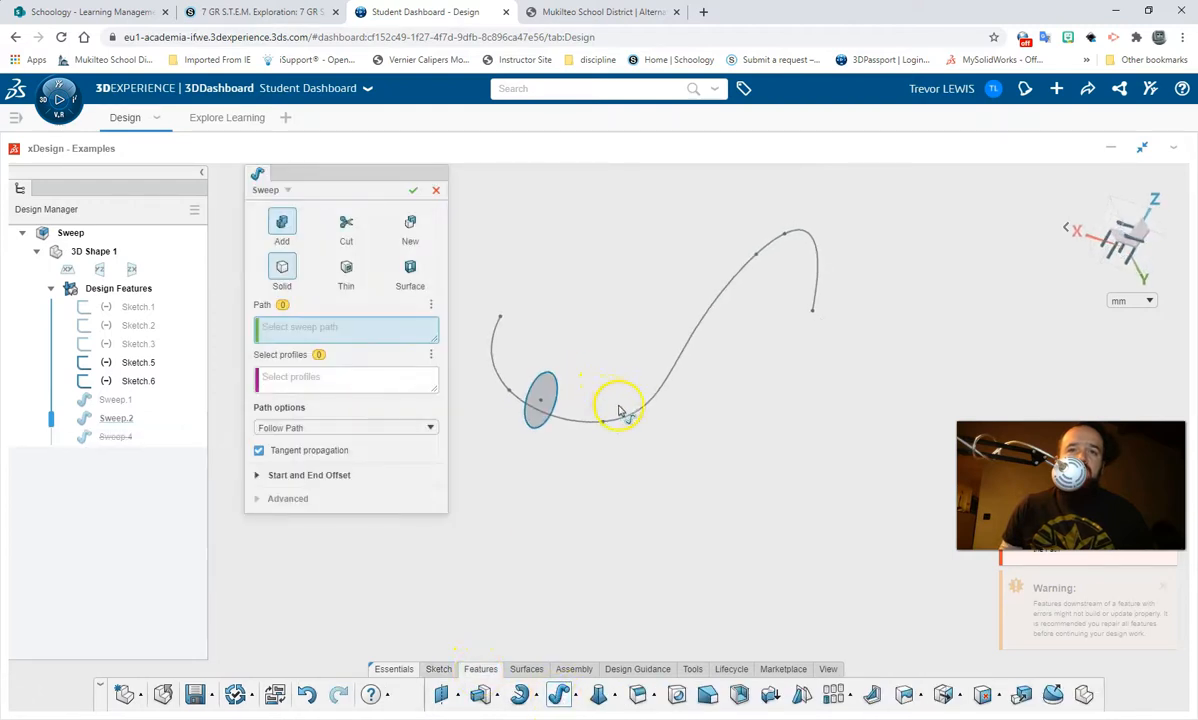
{"action": "left_click", "coordinate": [493, 350]}
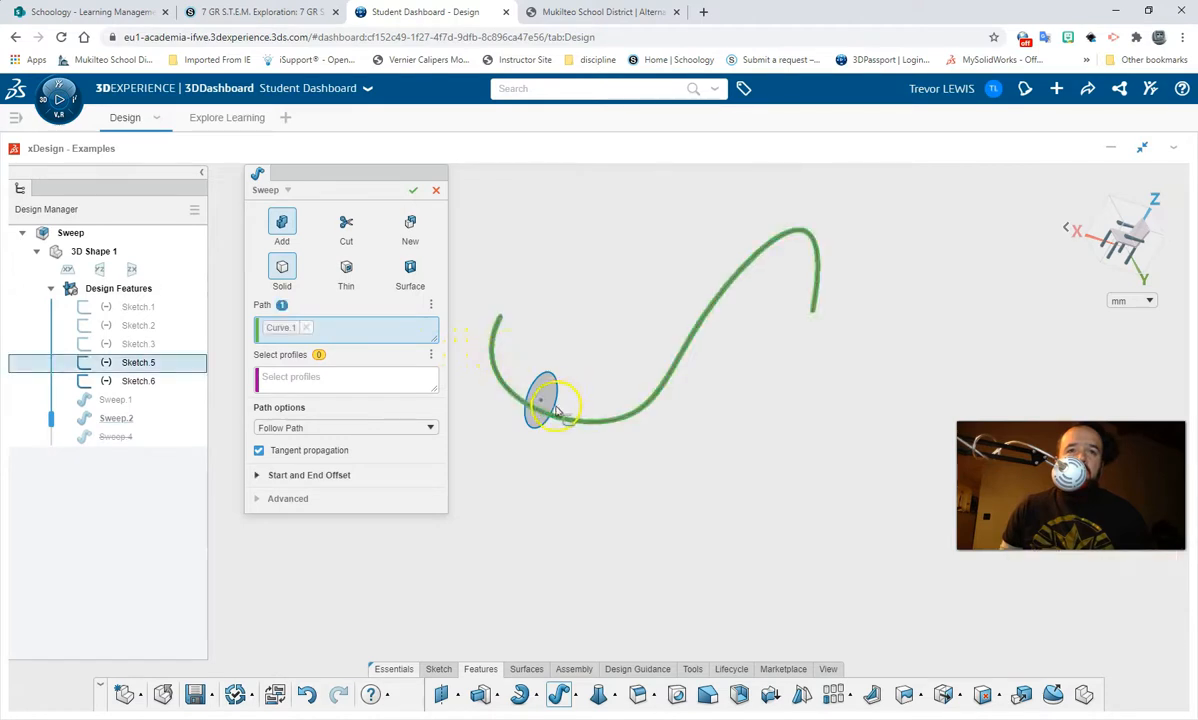
{"action": "left_click", "coordinate": [388, 380]}
{"action": "left_click", "coordinate": [548, 390]}
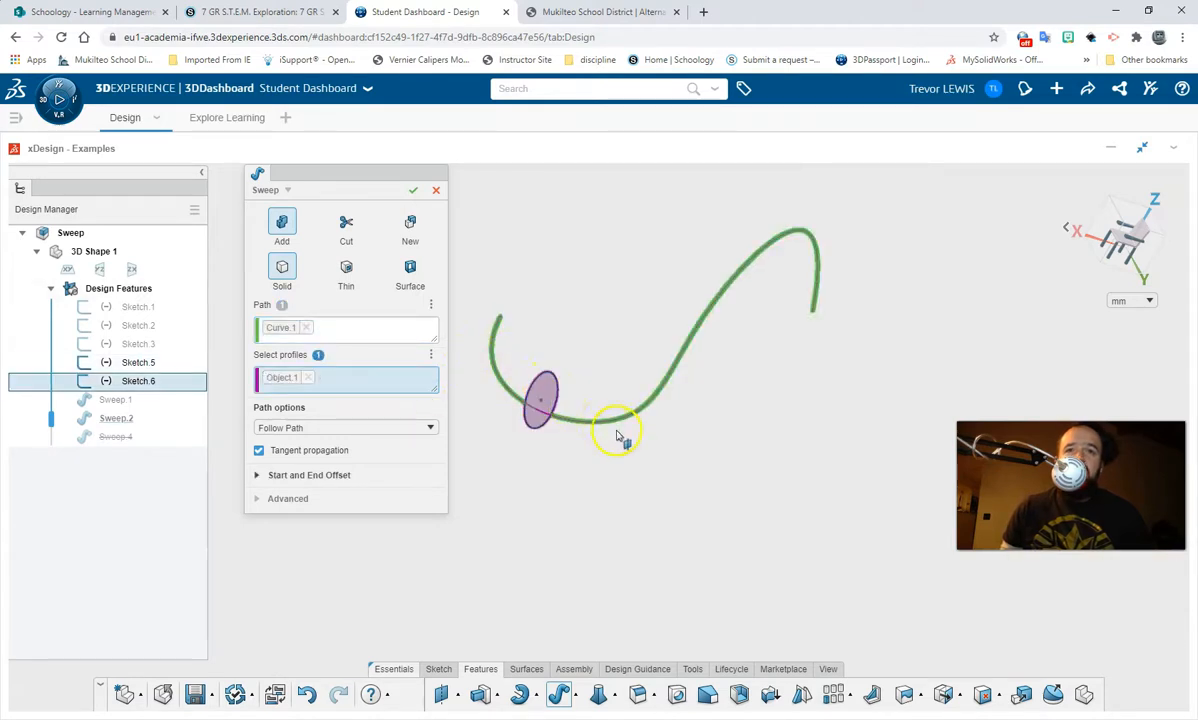
{"action": "mouse_move", "coordinate": [620, 442]}
{"action": "middle_mouse_down"}
{"action": "mouse_move", "coordinate": [581, 393]}
{"action": "mouse_move", "coordinate": [739, 294]}
{"action": "middle_mouse_up"}
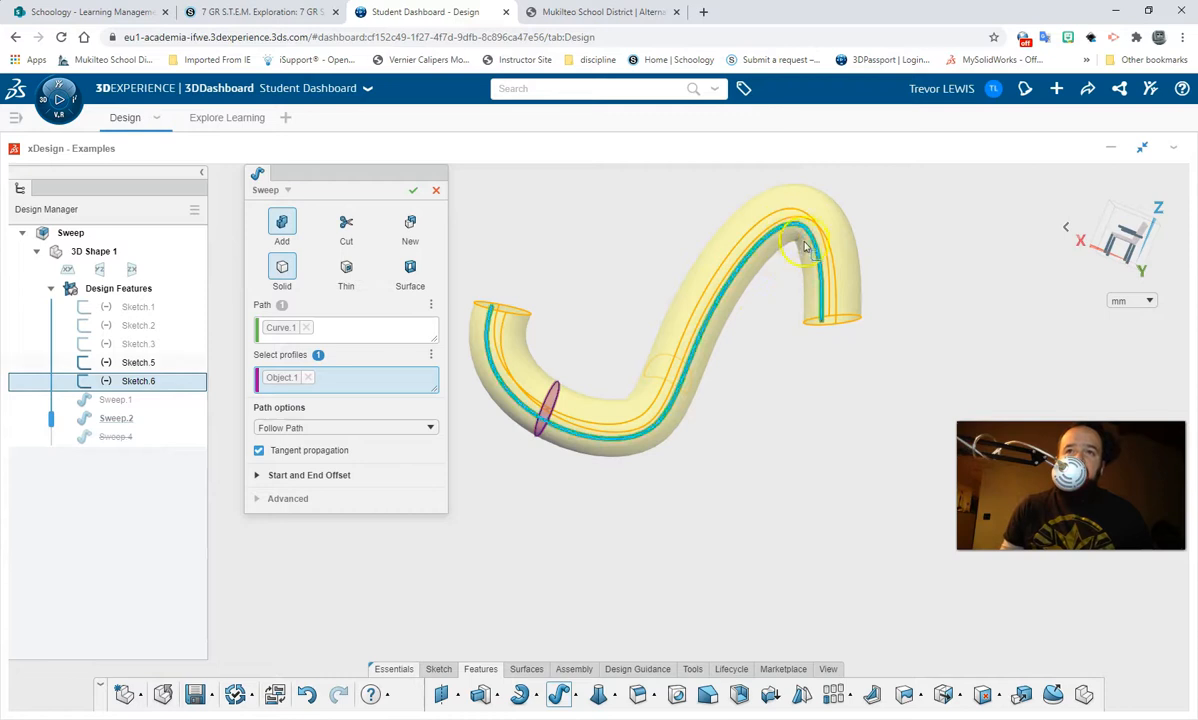
{"action": "middle_click_drag", "start_coordinate": [800, 255], "coordinate": [805, 166]}
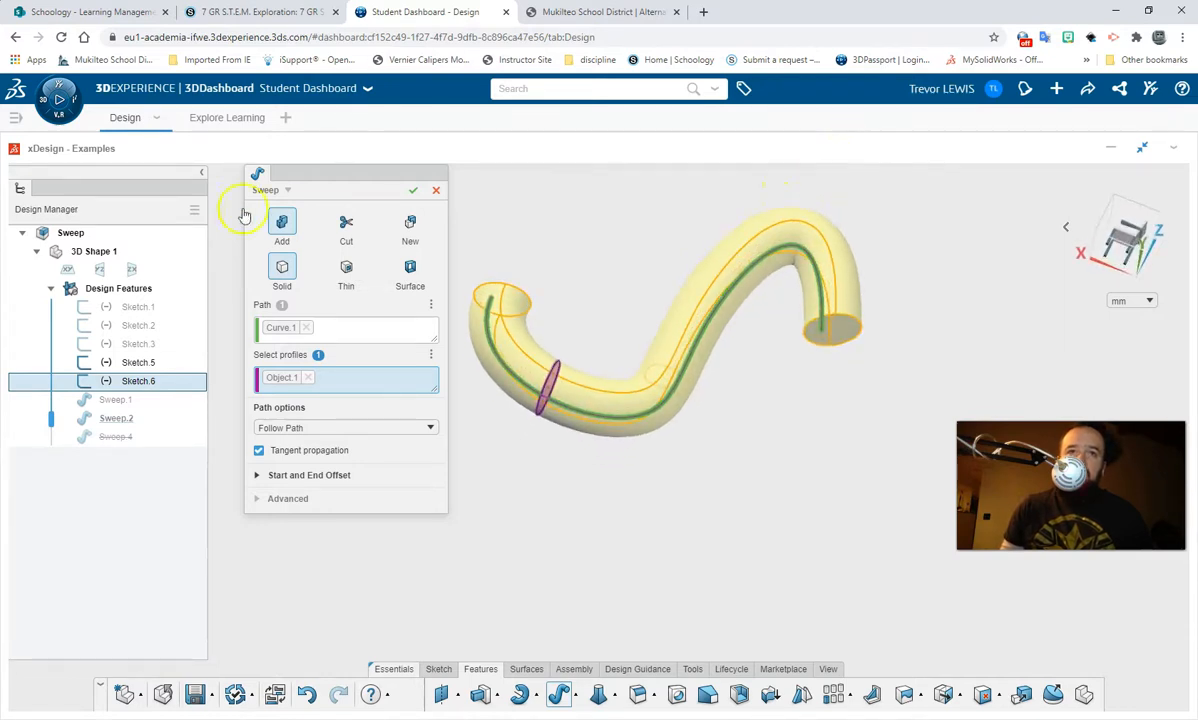
{"action": "left_click", "coordinate": [412, 190]}
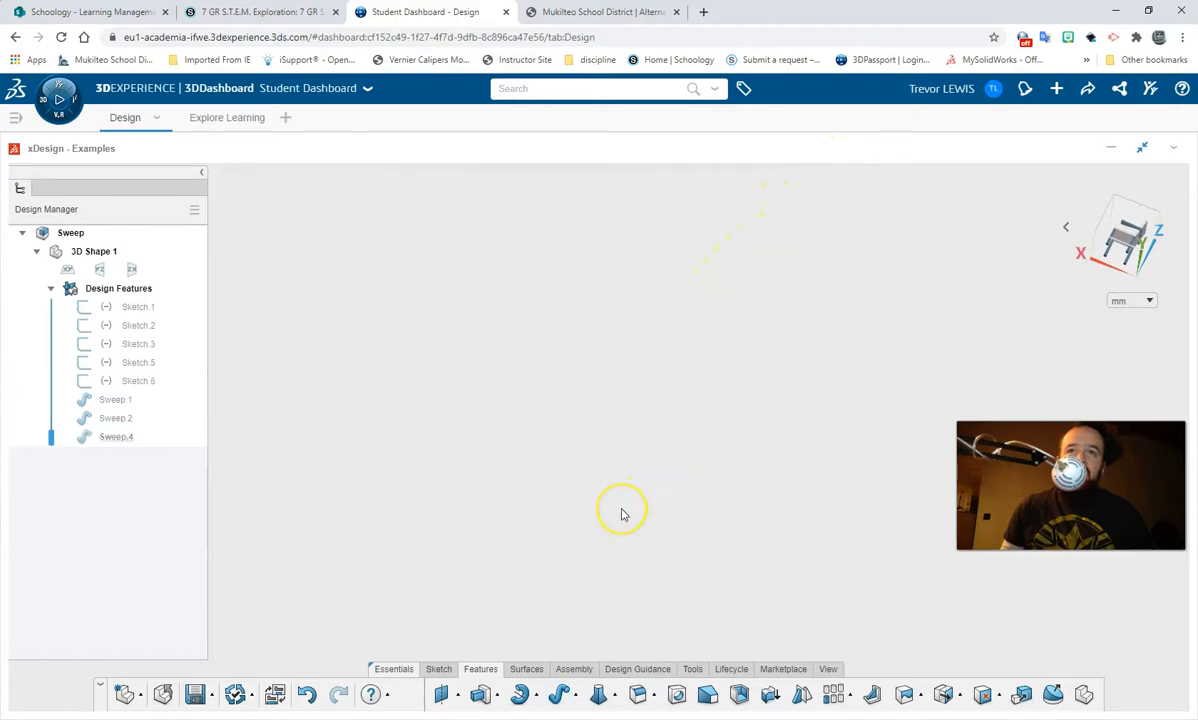
- Show the hidden Sweep.4 body and examine the swept solid from several sides
{"action": "middle_click_drag", "start_coordinate": [456, 497], "coordinate": [485, 572]}
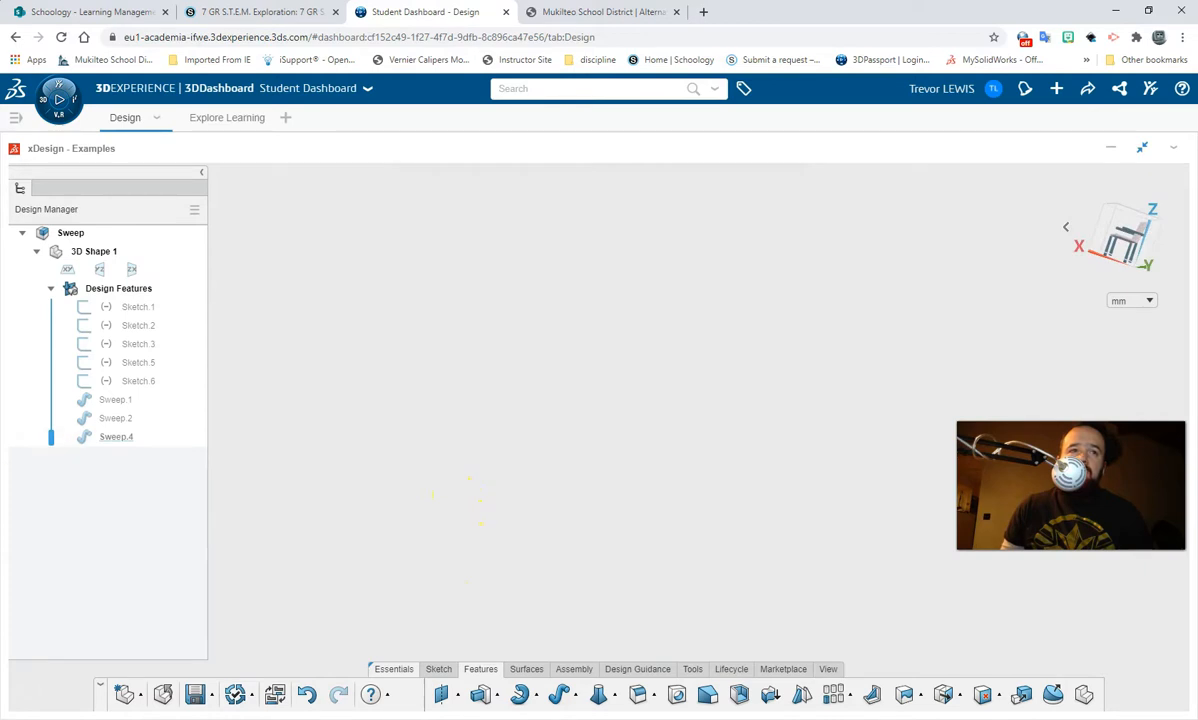
{"action": "left_click", "coordinate": [125, 438]}
{"action": "left_click", "coordinate": [180, 389]}
{"action": "middle_click_drag", "start_coordinate": [420, 459], "coordinate": [463, 543]}
{"action": "middle_click_drag", "start_coordinate": [410, 511], "coordinate": [601, 532]}
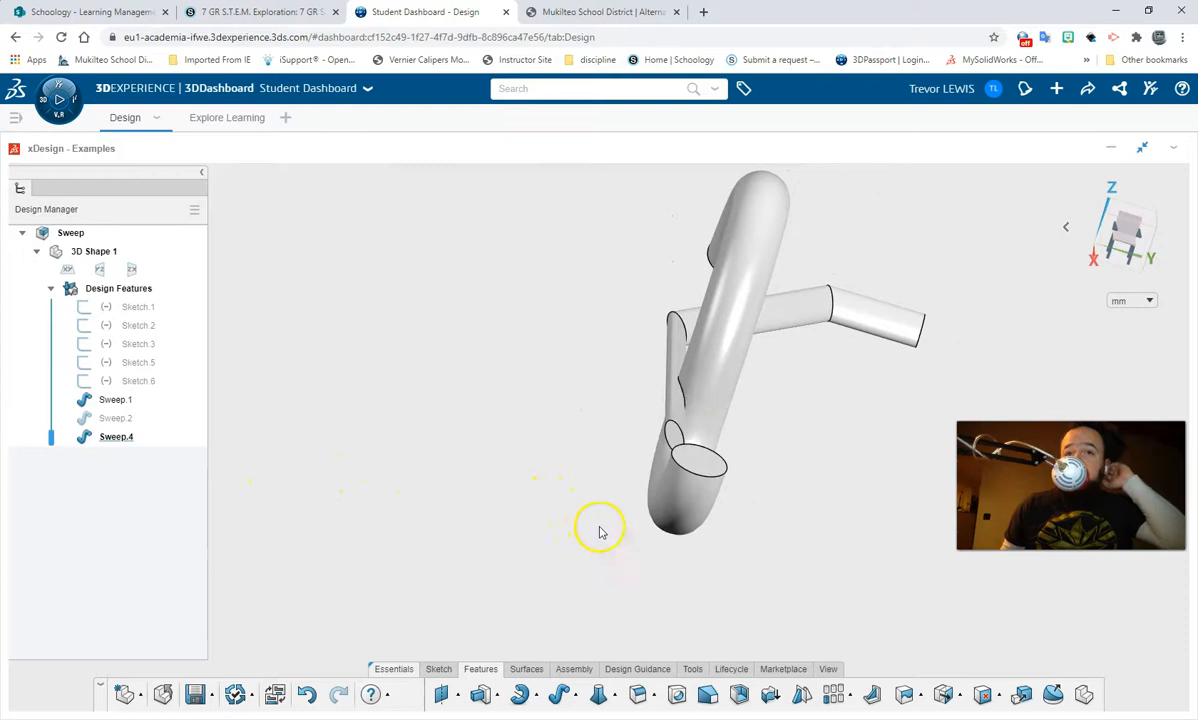
{"action": "middle_click_drag", "start_coordinate": [715, 445], "coordinate": [619, 484]}
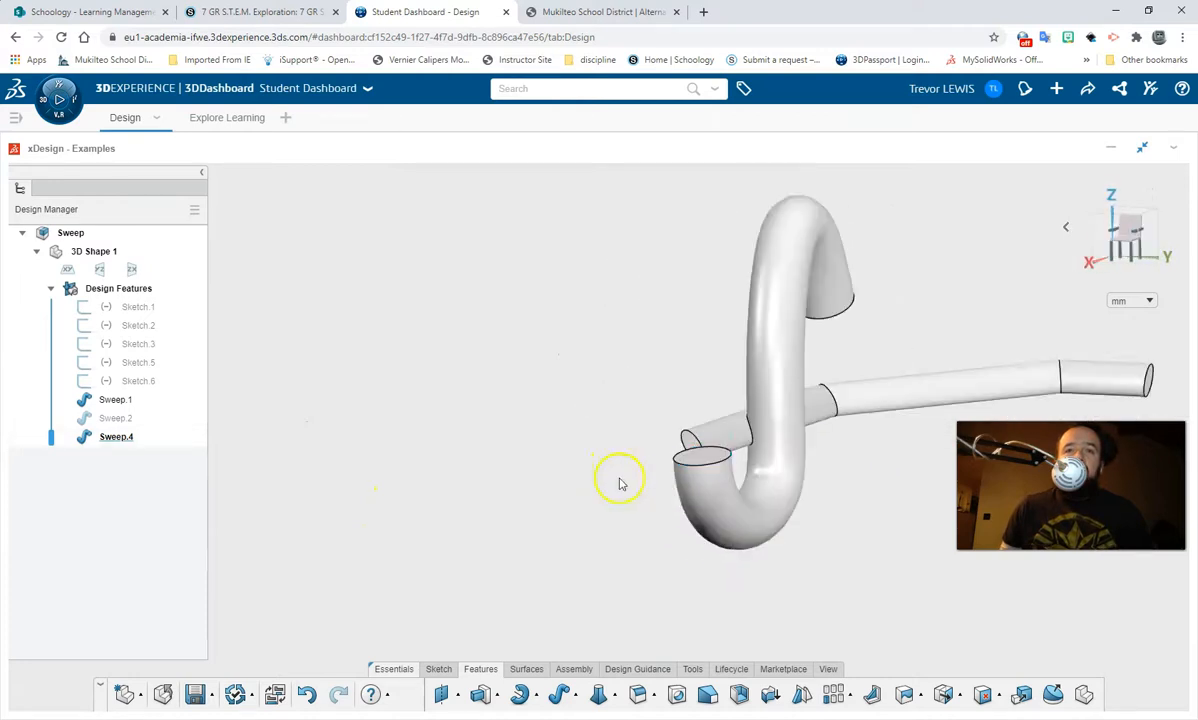
- Reopen Sweep.4, review its operation type, path and profile, and accept the feature with the same settings
{"action": "left_click", "coordinate": [112, 444]}
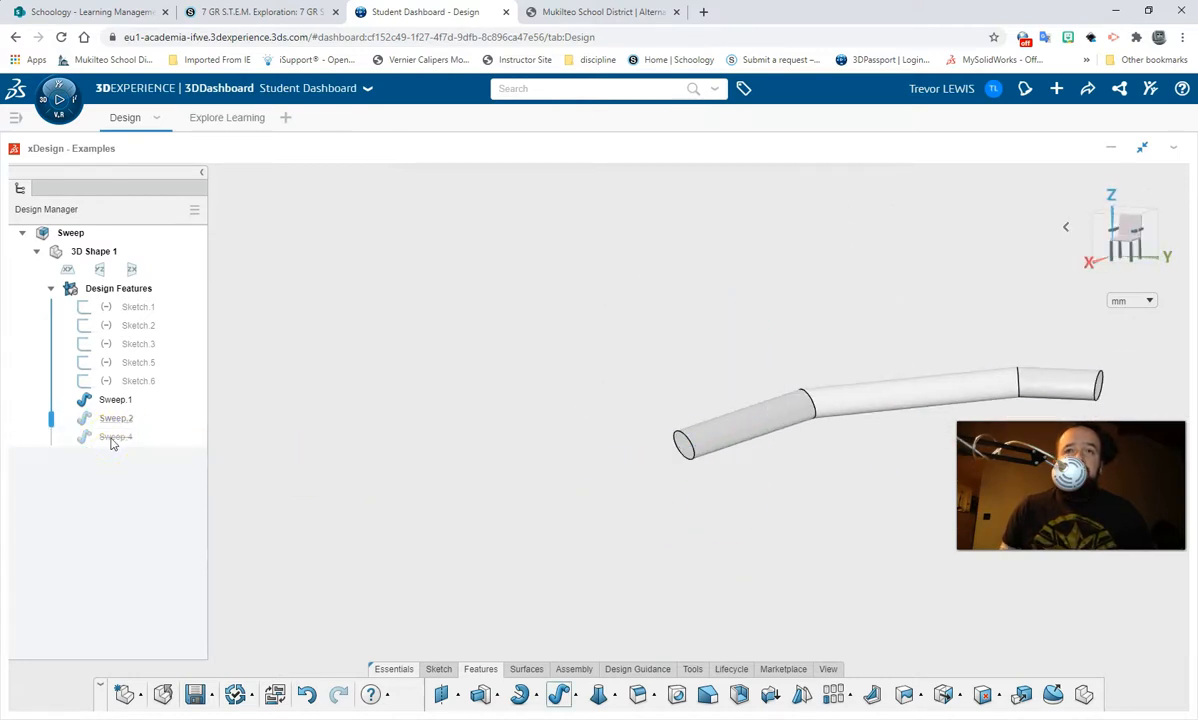
{"action": "double_click", "coordinate": [155, 420]}
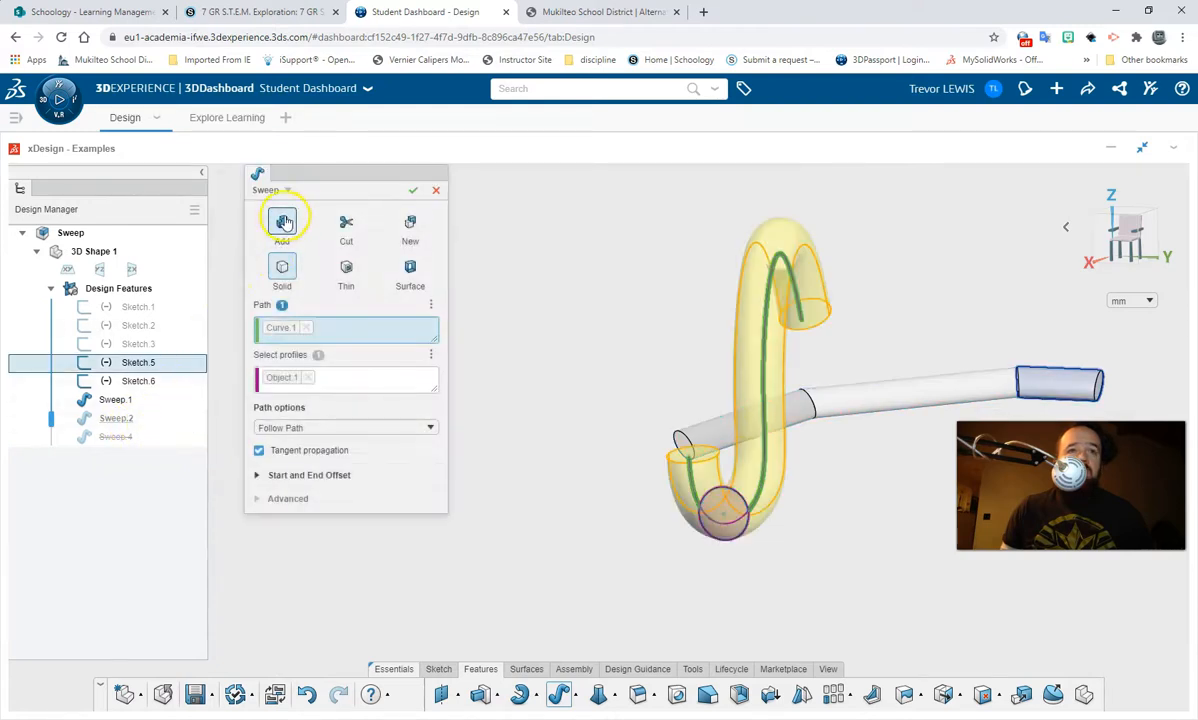
{"action": "left_click", "coordinate": [412, 191]}
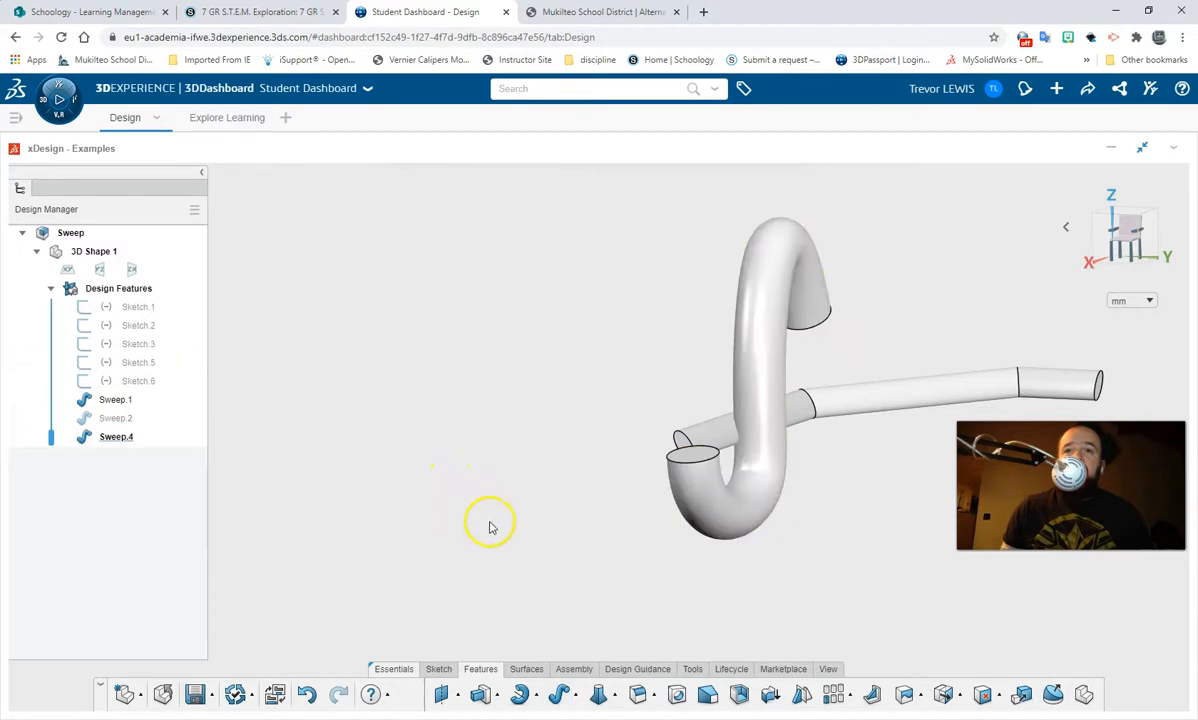